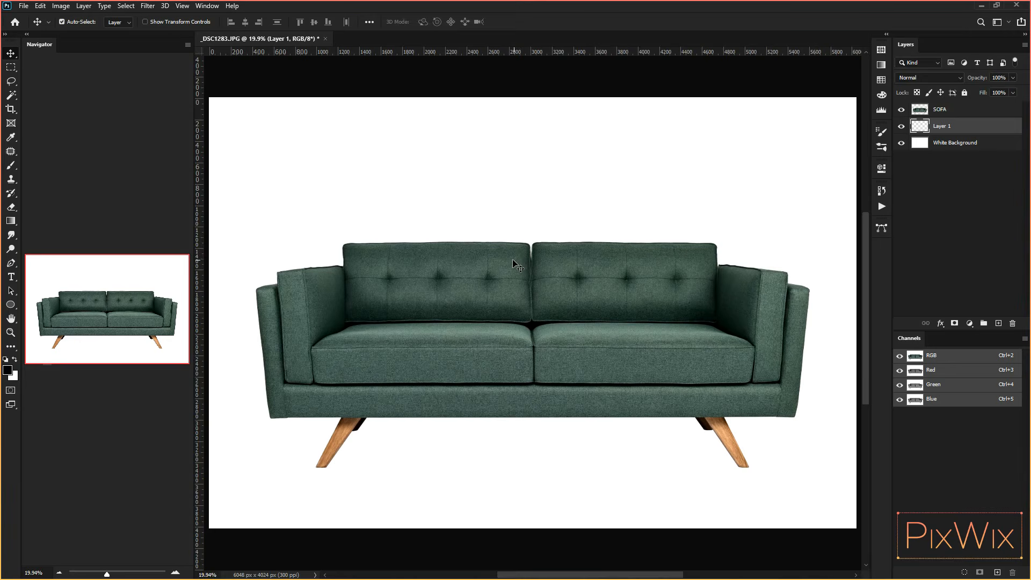
# Paint a single soft black dot on Layer 1 and flatten it to 8.60% height beneath the foot of the right front leg.
pyautogui.click(10, 166)
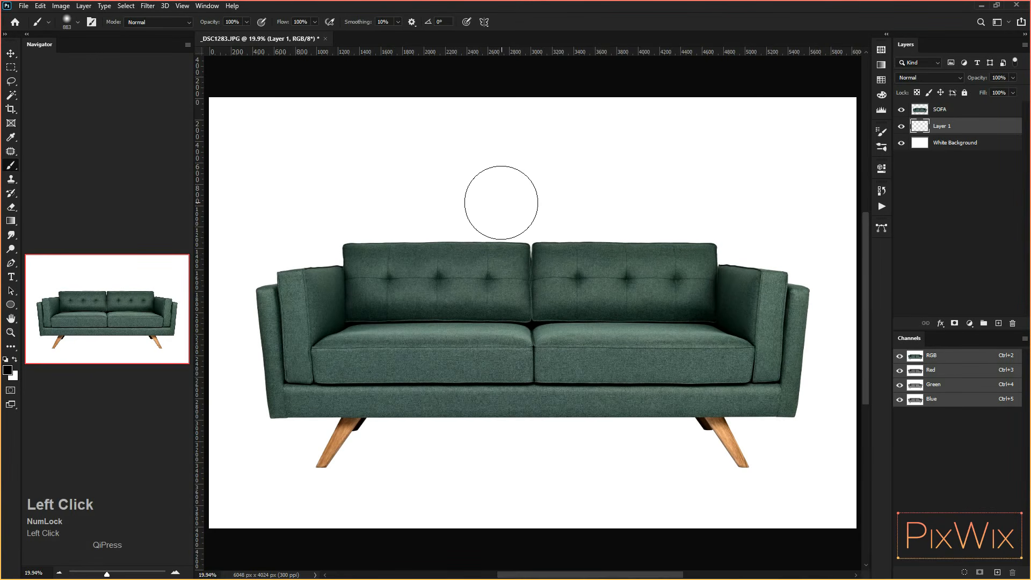
pyautogui.click(509, 190)
pyautogui.hotkey('ctrl', 't')
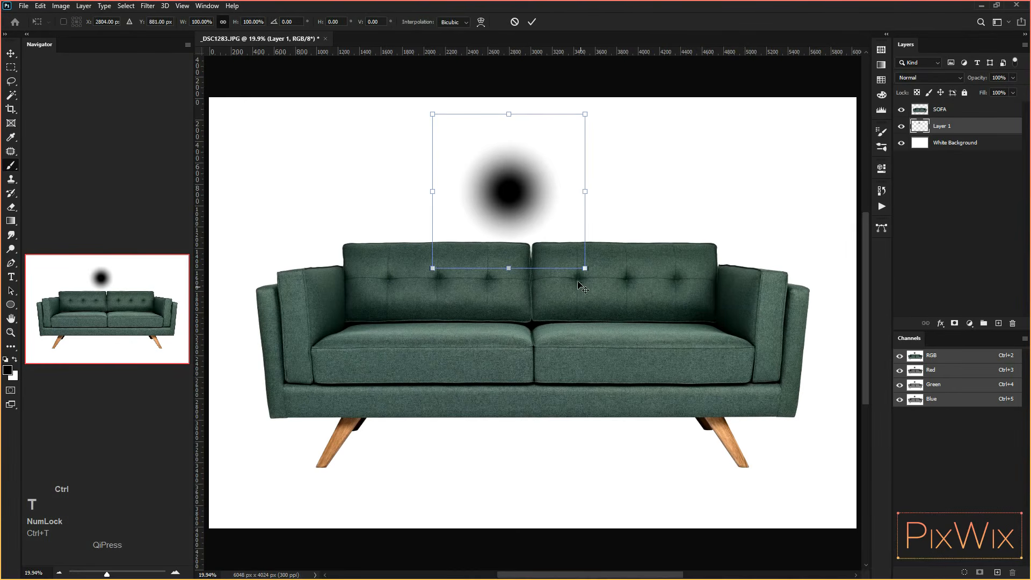
pyautogui.moveTo(510, 116)
pyautogui.mouseDown()
pyautogui.moveTo(522, 260)
pyautogui.moveTo(741, 472)
pyautogui.moveTo(753, 467)
pyautogui.mouseUp()
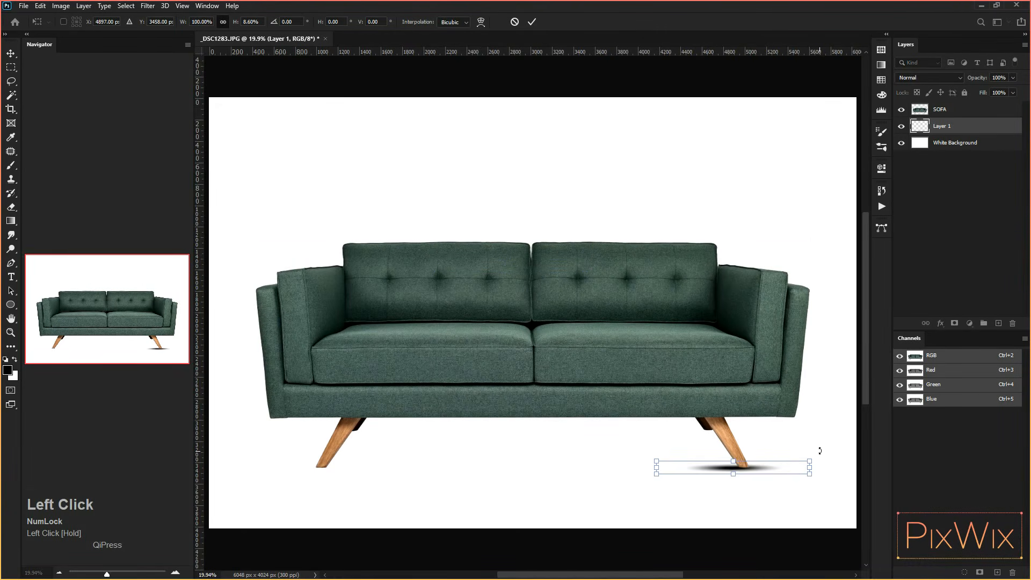
# Rotate the flattened shadow about 8.41° clockwise and nudge it to line up with the foot of the right front leg.
pyautogui.moveTo(817, 452); pyautogui.dragTo(824, 460)
pyautogui.press('Up')
pyautogui.press('Up')
pyautogui.press('Up')
pyautogui.press('Up')
pyautogui.press('Up')
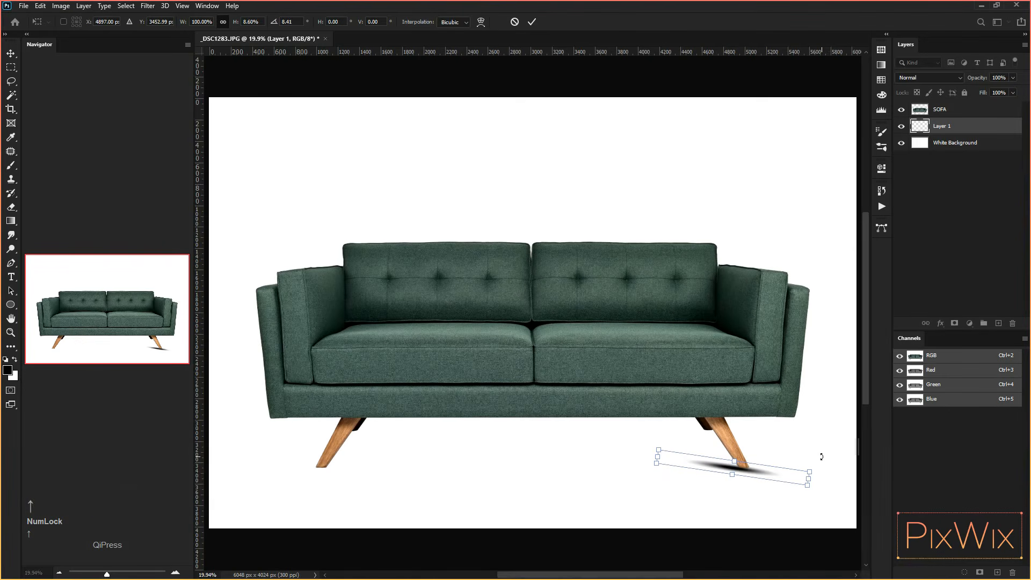
pyautogui.press('Right')
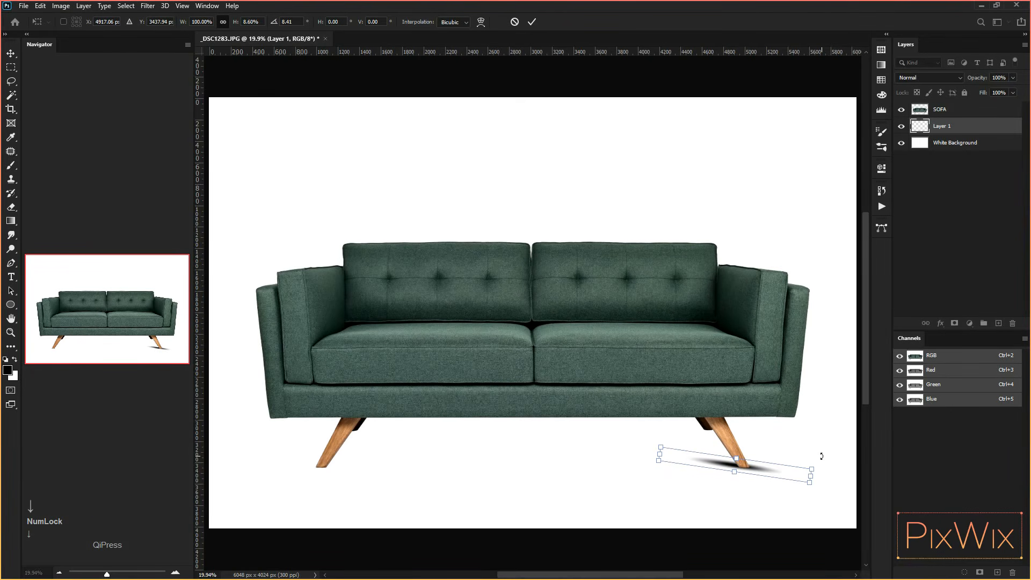
pyautogui.press('Down')
pyautogui.press('Down')
pyautogui.press('Right')
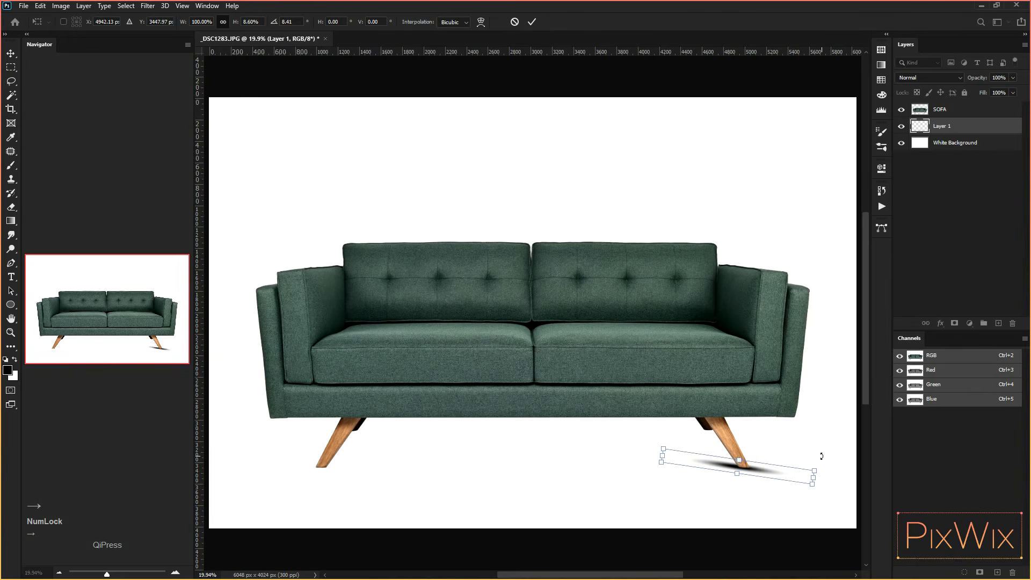
# Narrow the right front leg's shadow to about 81.88% width, nudge it up slightly, and apply the transform.
pyautogui.press('Up')
pyautogui.moveTo(815, 477); pyautogui.dragTo(801, 478)
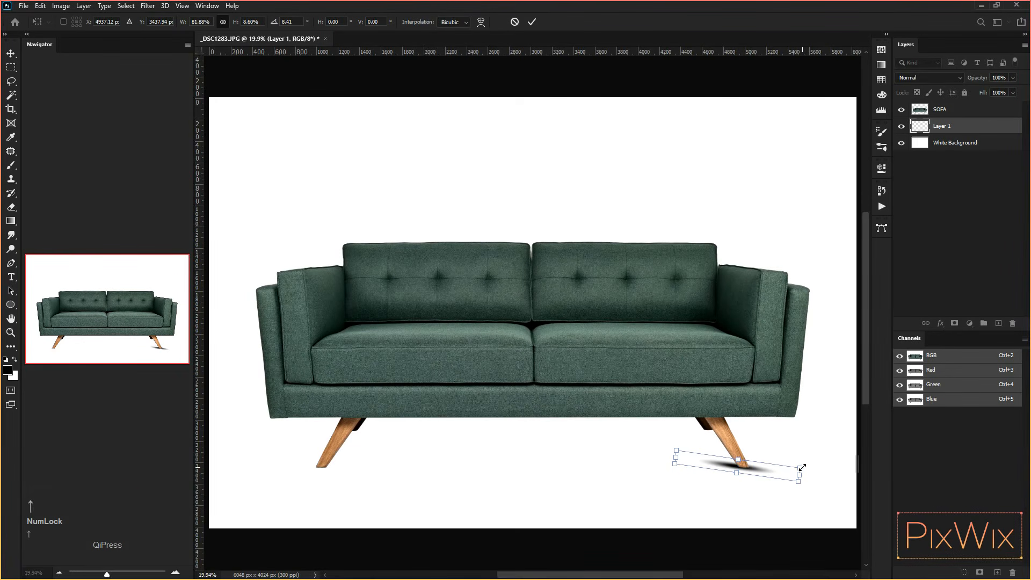
pyautogui.press('Up')
pyautogui.press('Return')
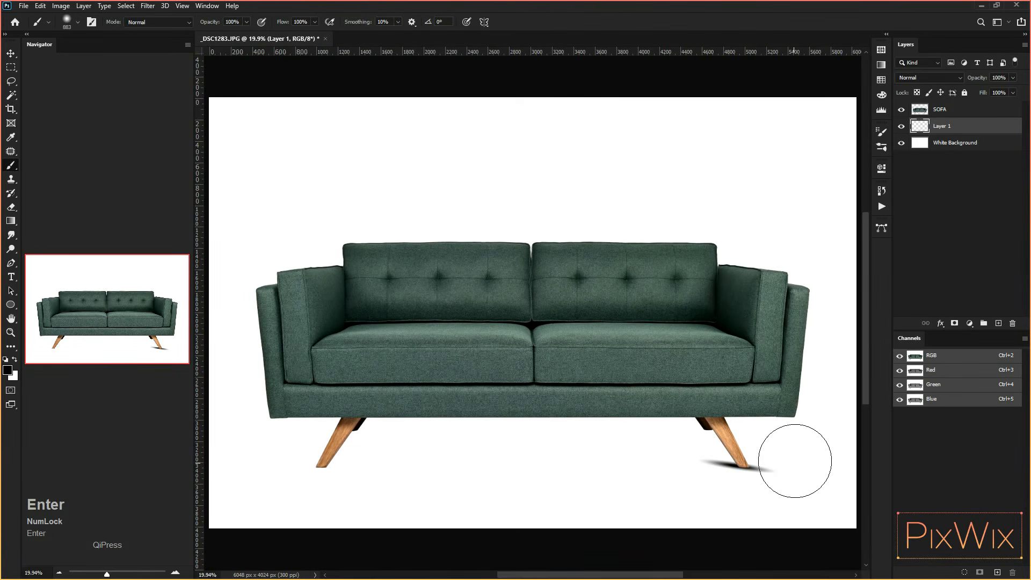
# Erase the shadow's outer end beyond the right front foot with a 134 px eraser at 50% hardness.
pyautogui.press('e')
pyautogui.scroll(2, 784, 486)
pyautogui.scroll(2, 792, 488)
pyautogui.keyDown('alt'); pyautogui.rightClick(784, 440); pyautogui.keyUp('alt')
pyautogui.keyDown('alt'); pyautogui.rightClick(794, 396); pyautogui.keyUp('alt')
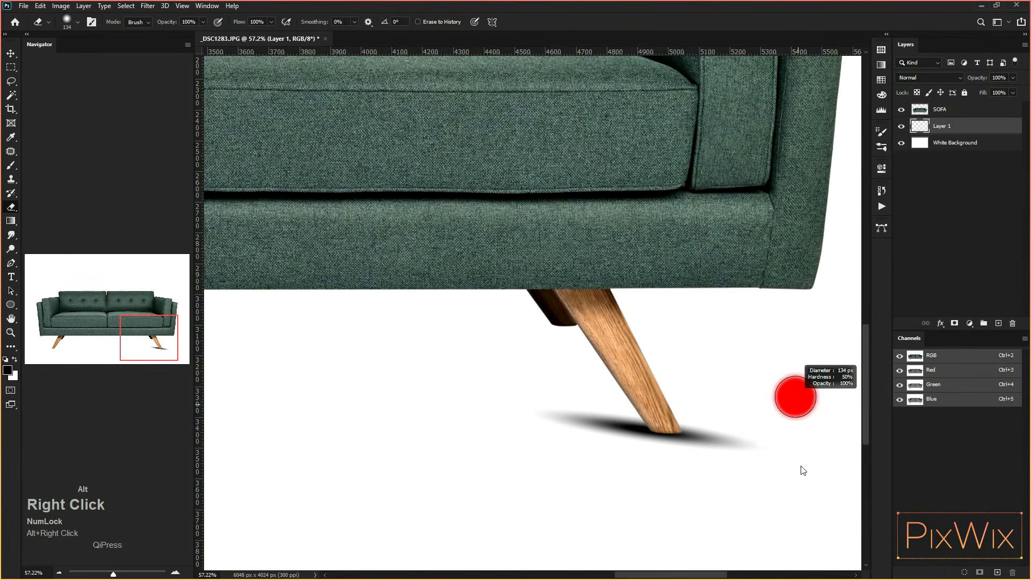
pyautogui.moveTo(785, 455); pyautogui.dragTo(715, 443)
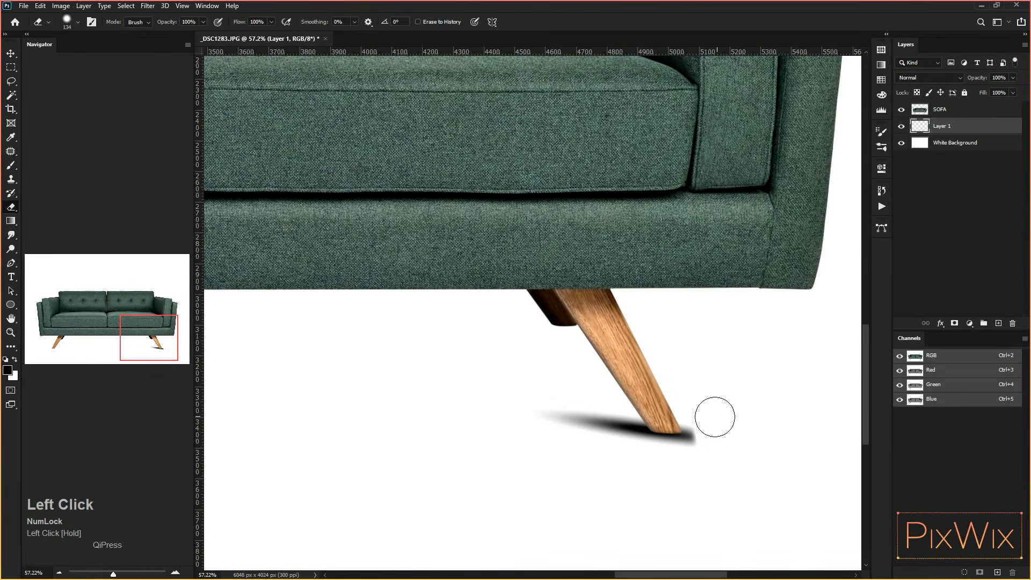
# Trim the shadow tightly around the right front foot and along its lower edge with a 113 px eraser.
pyautogui.keyDown('alt'); pyautogui.rightClick(713, 419); pyautogui.keyUp('alt')
pyautogui.click(17, 169)
pyautogui.click(14, 207)
pyautogui.moveTo(691, 403)
pyautogui.mouseDown()
pyautogui.moveTo(699, 448)
pyautogui.moveTo(634, 457)
pyautogui.moveTo(696, 465)
pyautogui.mouseUp()
pyautogui.moveTo(681, 463); pyautogui.dragTo(580, 456)
pyautogui.click(576, 454)
pyautogui.keyDown('shift'); pyautogui.click(675, 458); pyautogui.keyUp('shift')
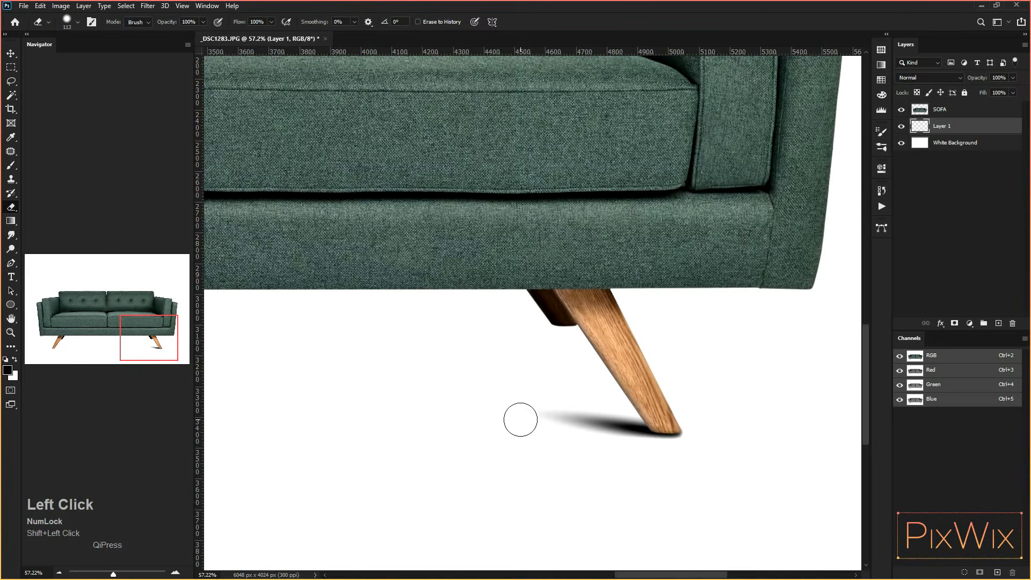
# Duplicate the trimmed shadow layer and flip the copy horizontally.
pyautogui.press('v')
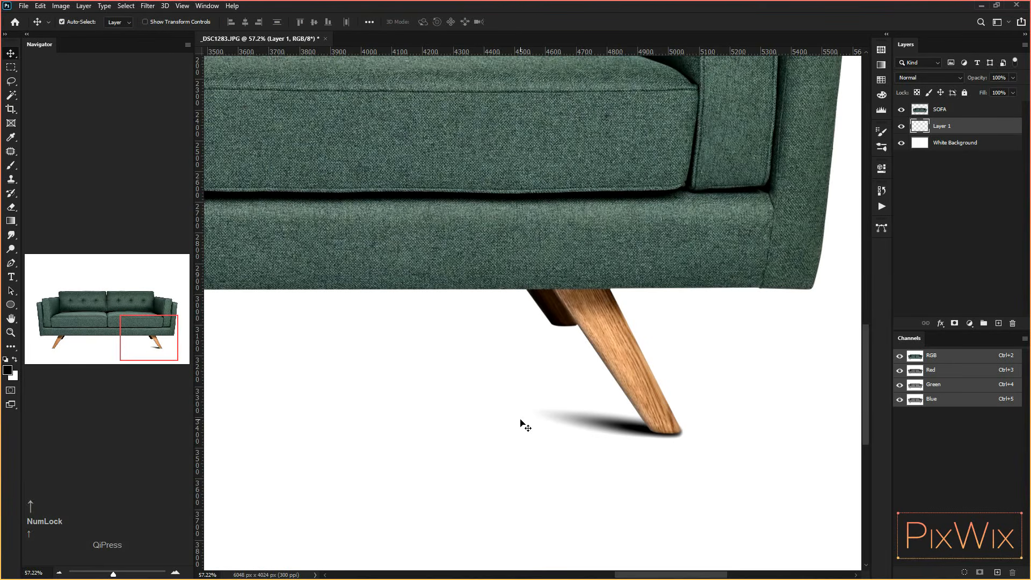
pyautogui.scroll(-1, 577, 418)
pyautogui.scroll(-5, 576, 418)
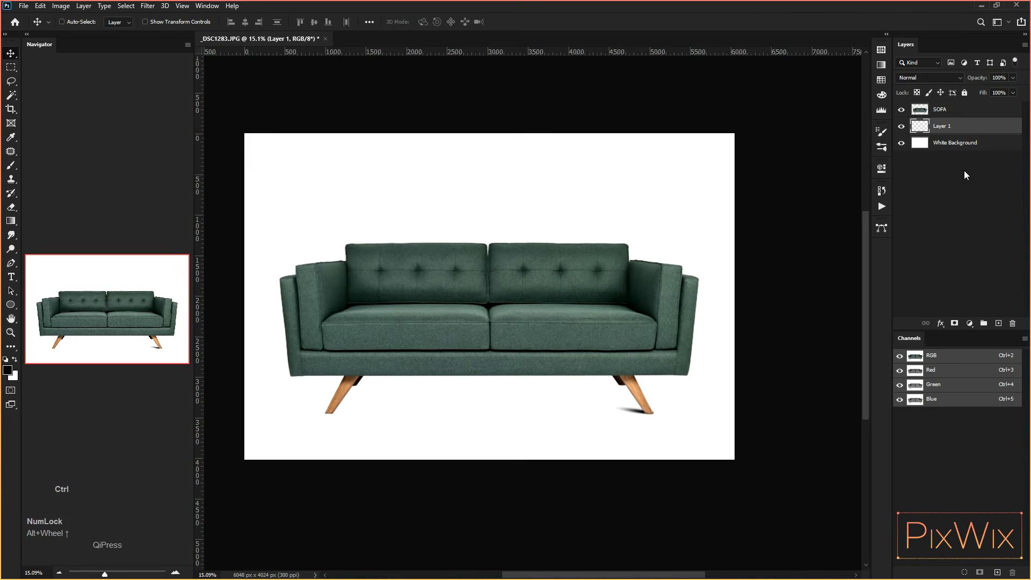
pyautogui.hotkey('ctrl', 'j')
pyautogui.click(43, 10)
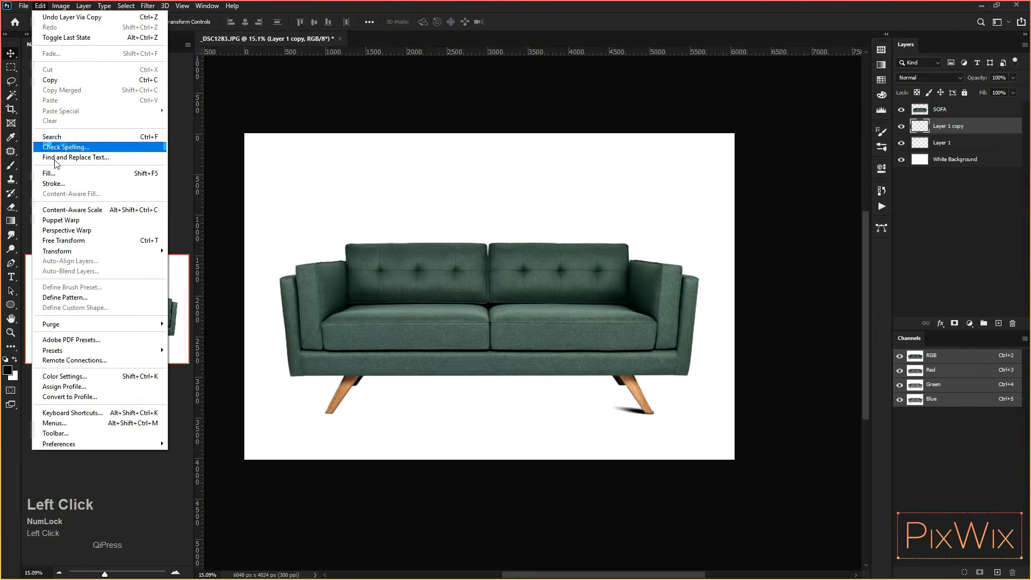
pyautogui.moveTo(82, 253)
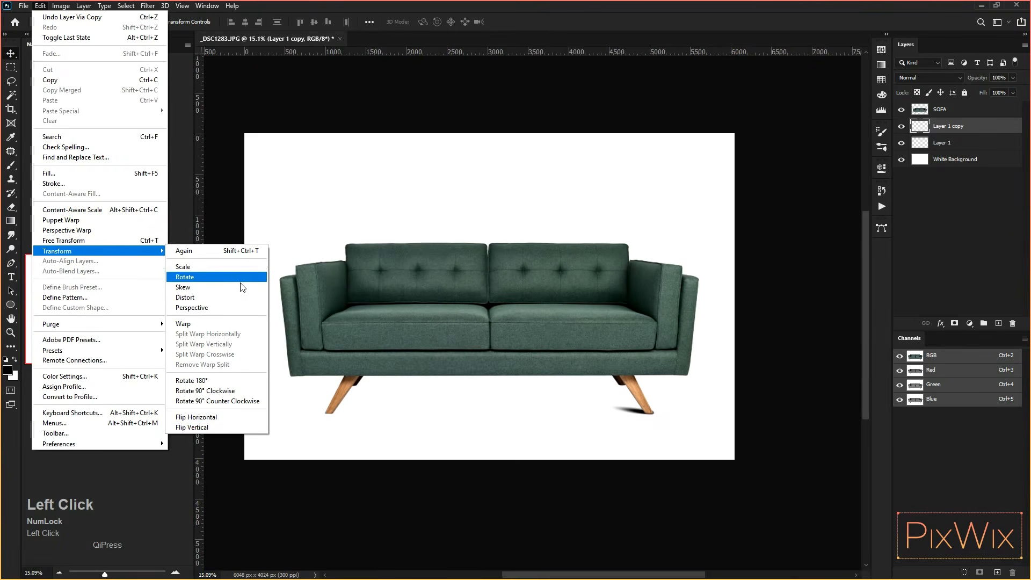
pyautogui.click(221, 417)
# Move the flipped shadow copy across to the foot of the left front leg using Free Transform.
pyautogui.scroll(3, 481, 416)
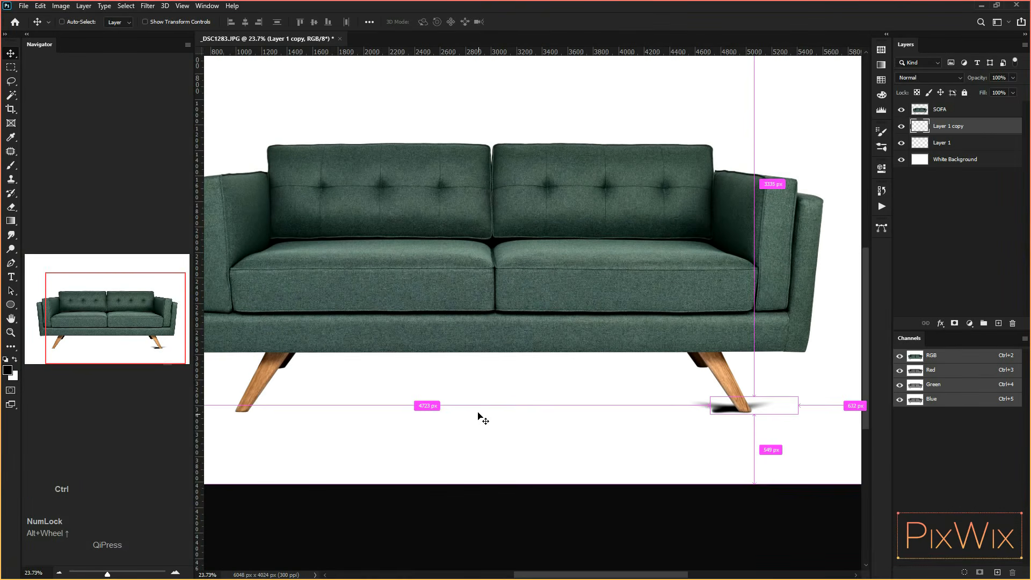
pyautogui.hotkey('ctrl', 't')
pyautogui.moveTo(666, 413); pyautogui.dragTo(259, 412)
pyautogui.scroll(3, 259, 412)
pyautogui.scroll(2, 259, 411)
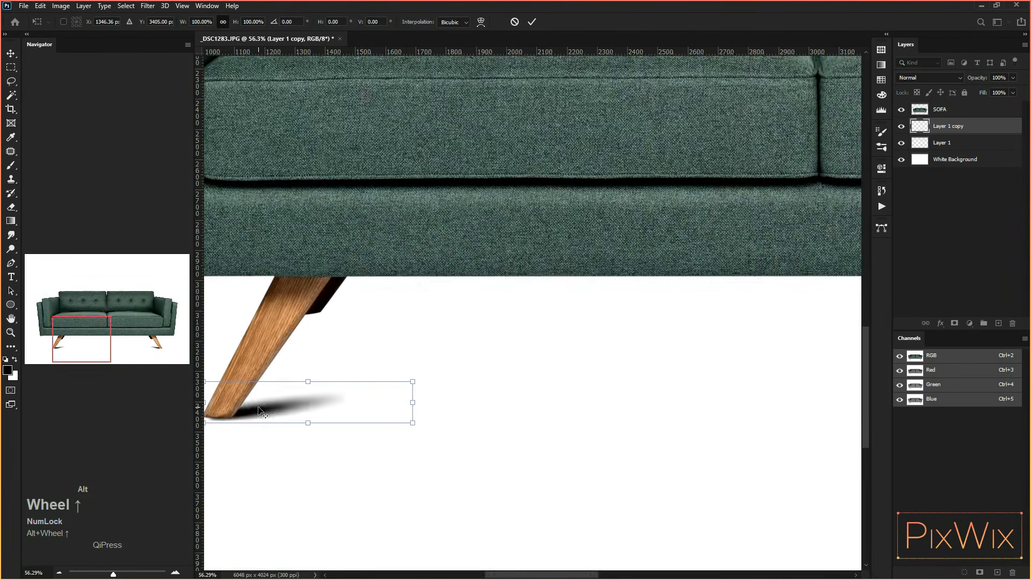
pyautogui.moveTo(267, 336); pyautogui.dragTo(493, 328)
pyautogui.scroll(4, 491, 376)
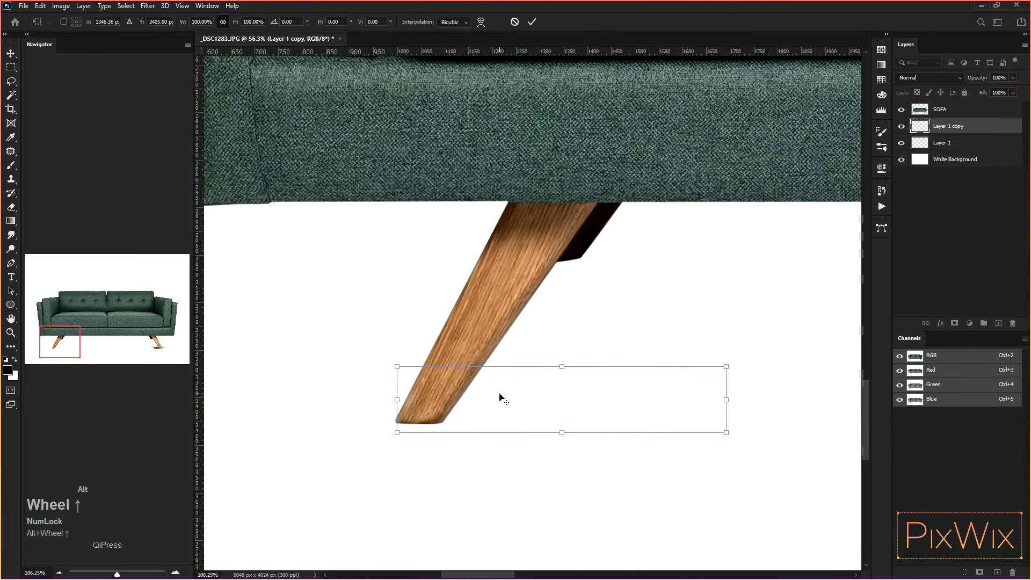
# Fine-tune the shadow copy's position so it sits directly under the left front foot, and apply the transform.
pyautogui.moveTo(570, 416); pyautogui.dragTo(564, 417)
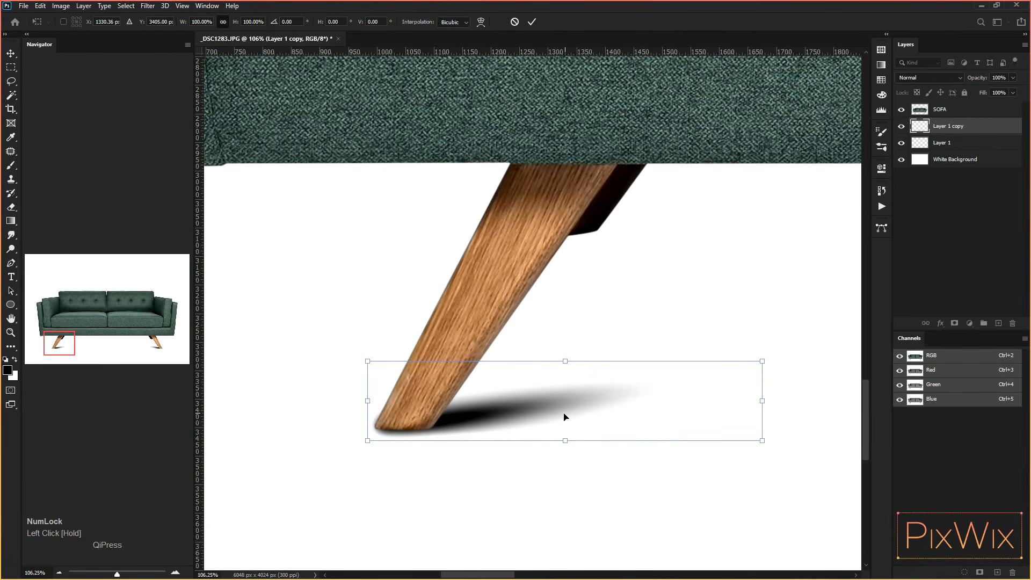
pyautogui.press('Down')
pyautogui.press('Down')
pyautogui.press('Down')
pyautogui.press('Down')
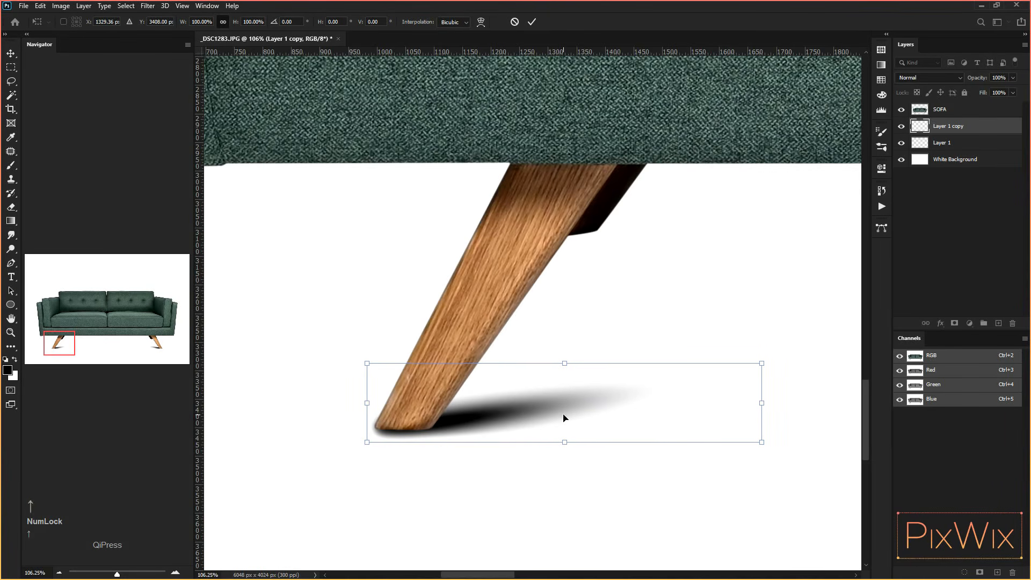
pyautogui.press('Return')
# Merge the two front leg shadow layers, Layer 1 and Layer 1 copy, into one layer.
pyautogui.keyDown('alt'); pyautogui.scroll(-4, 363, 386); pyautogui.keyUp('alt')
pyautogui.keyDown('alt'); pyautogui.scroll(-3, 375, 380); pyautogui.keyUp('alt')
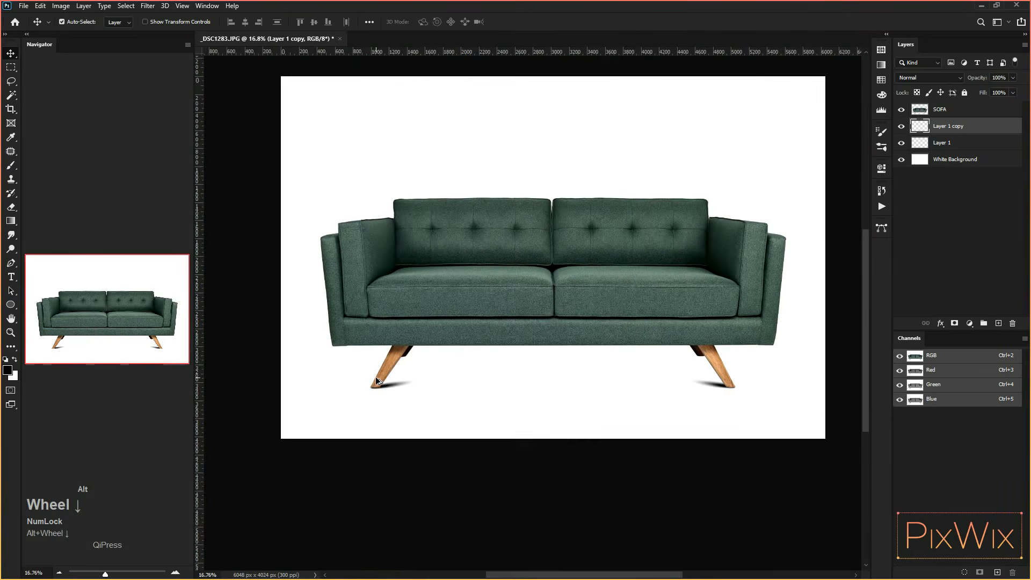
pyautogui.keyDown('alt'); pyautogui.scroll(1, 488, 371); pyautogui.keyUp('alt')
pyautogui.press('ctrl')
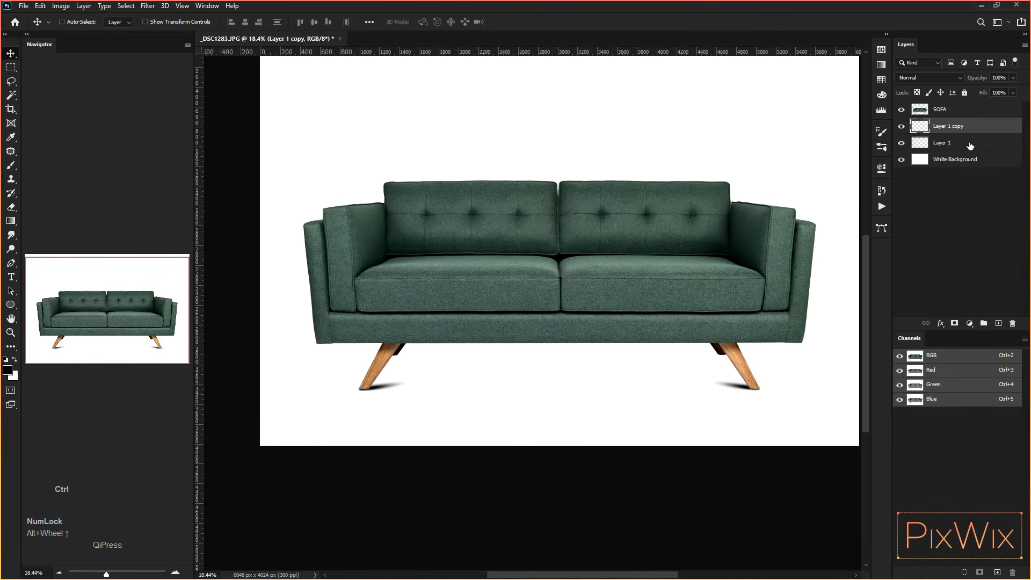
pyautogui.keyDown('ctrl'); pyautogui.click(970, 144); pyautogui.keyUp('ctrl')
pyautogui.rightClick(970, 143)
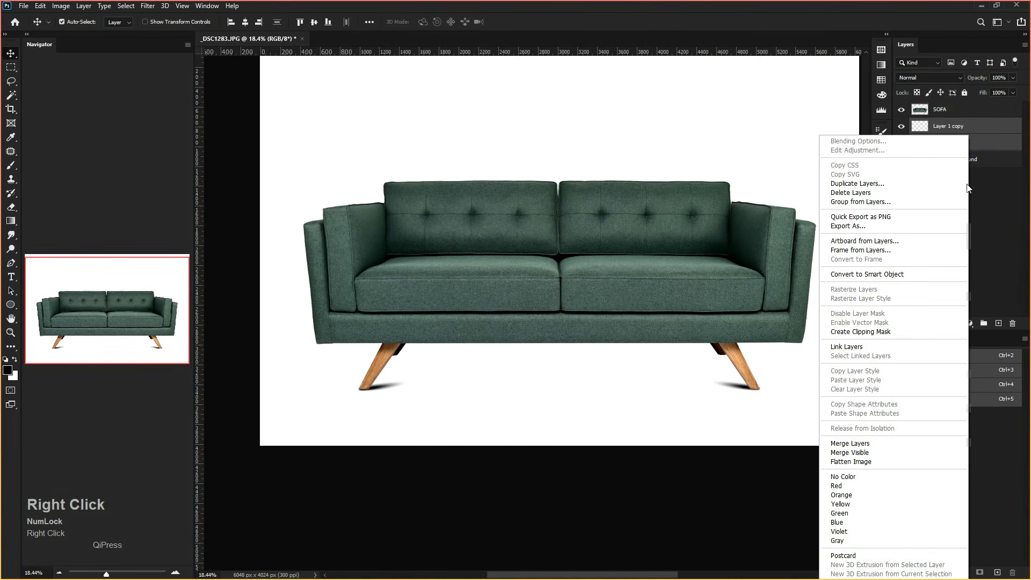
pyautogui.click(862, 446)
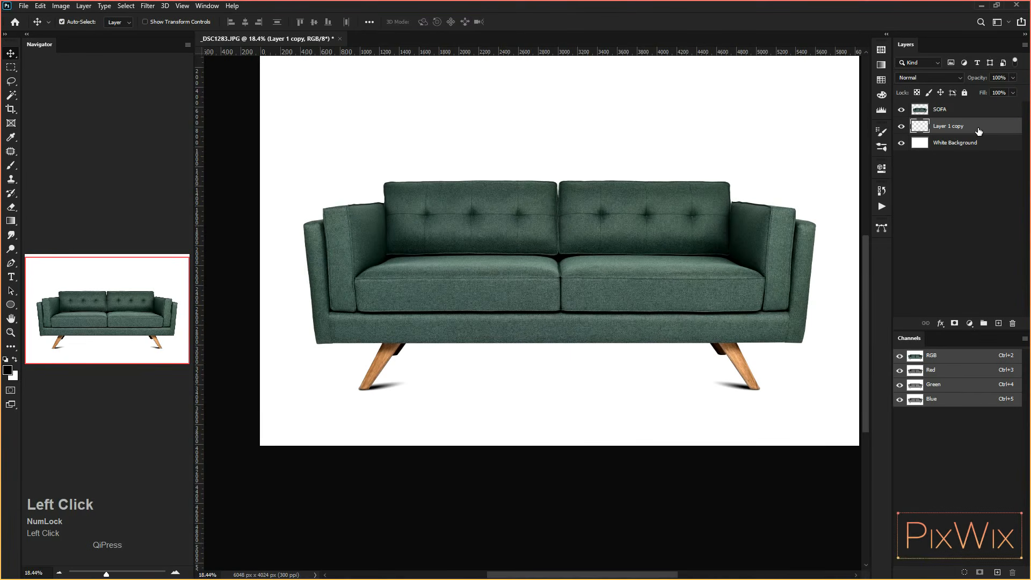
# Duplicate the merged shadow layer and flip the duplicate vertically.
pyautogui.hotkey('ctrl', 'j')
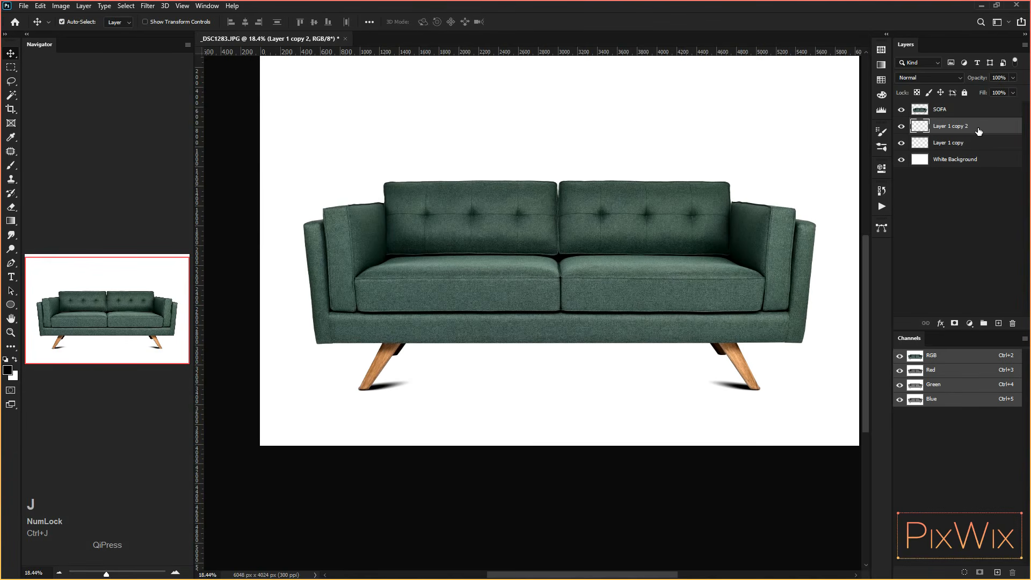
pyautogui.click(40, 6)
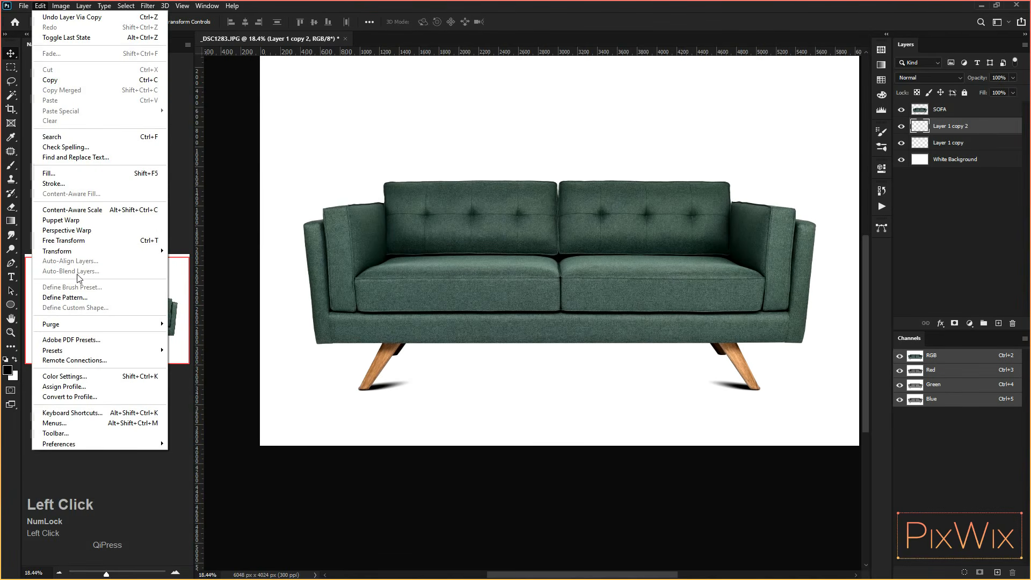
pyautogui.moveTo(86, 251)
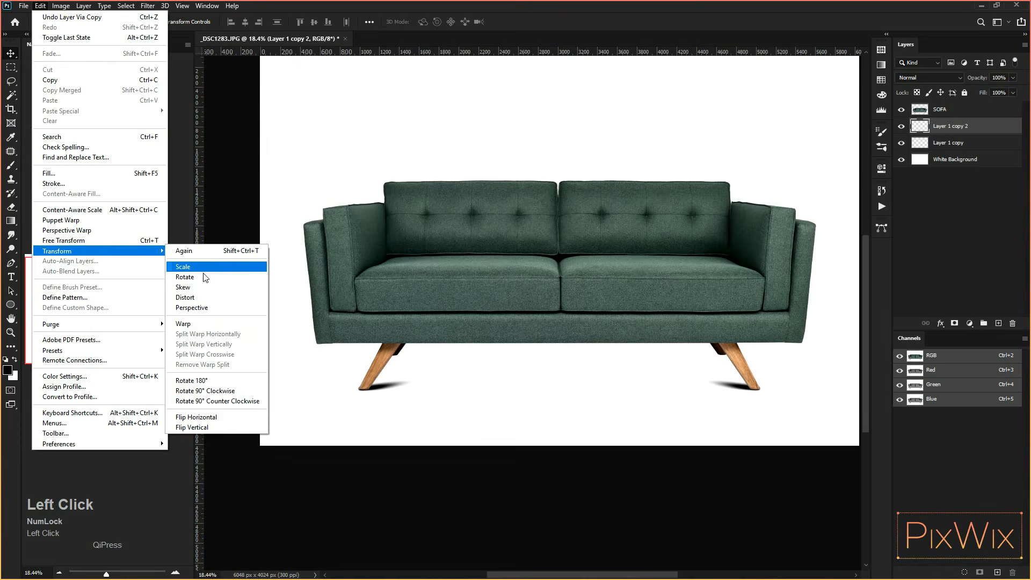
pyautogui.click(223, 427)
# Raise the flipped shadow pair about 298 px to the rear legs and scale it to about 81.88% from its center.
pyautogui.hotkey('ctrl', 't')
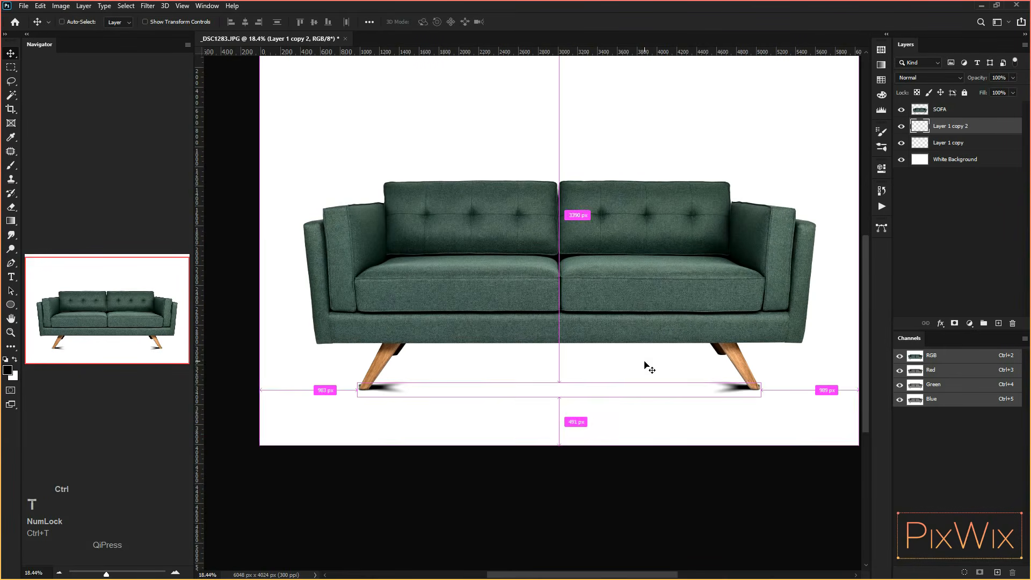
pyautogui.moveTo(660, 394); pyautogui.dragTo(661, 364)
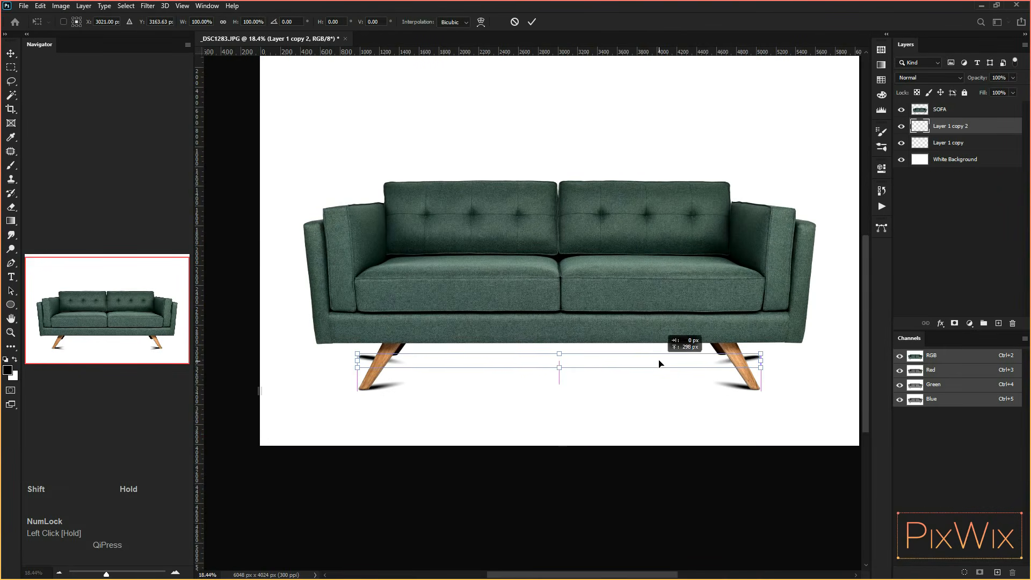
pyautogui.moveTo(762, 351); pyautogui.dragTo(725, 355)
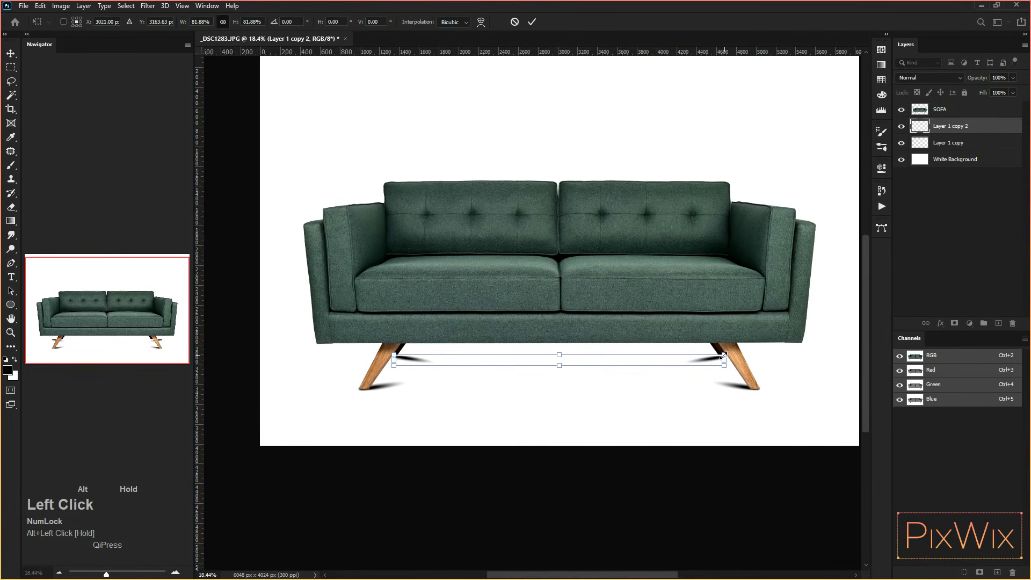
# Shift the scaled shadow pair so its right shadow meets the base of the right rear leg.
pyautogui.scroll(5, 725, 355)
pyautogui.scroll(2, 727, 359)
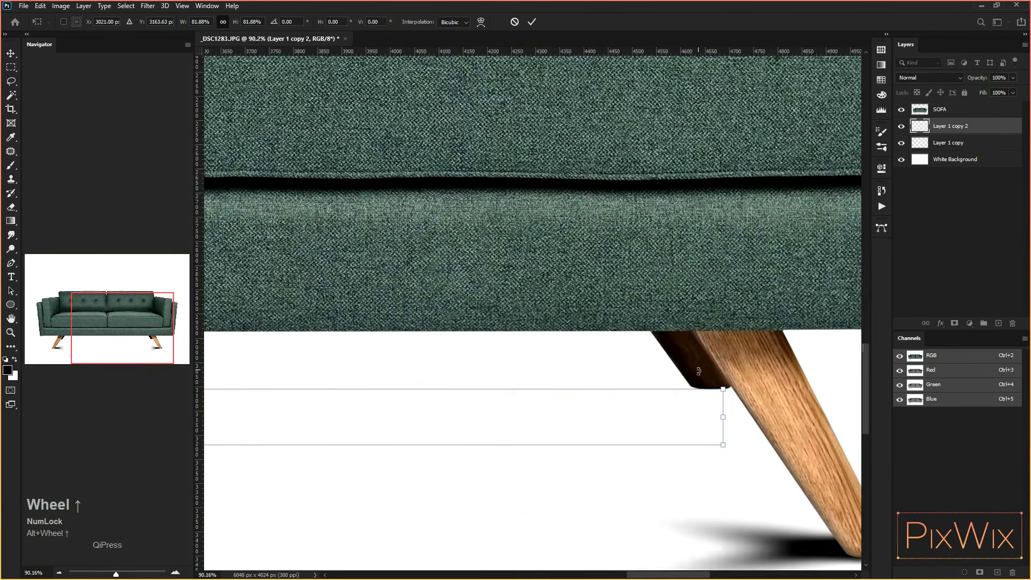
pyautogui.moveTo(700, 415); pyautogui.dragTo(723, 401)
pyautogui.keyDown('alt'); pyautogui.scroll(-5, 732, 391); pyautogui.keyUp('alt')
pyautogui.keyDown('alt'); pyautogui.scroll(-3, 732, 394); pyautogui.keyUp('alt')
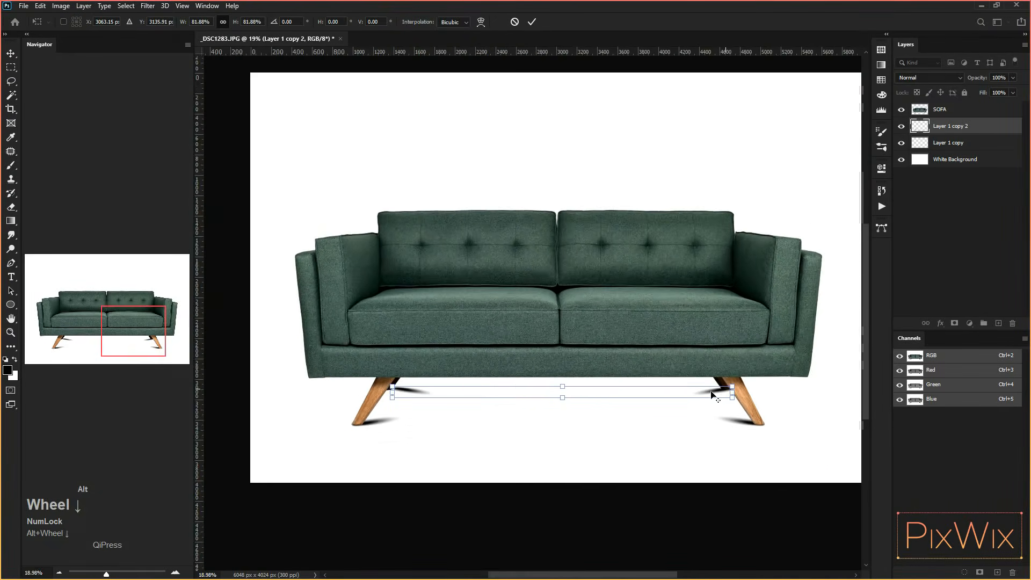
# Distort the rear shadow pair to about 84.74% scale so its left shadow meets the left rear leg's base, and apply the transform.
pyautogui.keyDown('alt'); pyautogui.scroll(6, 355, 388); pyautogui.keyUp('alt')
pyautogui.moveTo(414, 364); pyautogui.dragTo(365, 370)
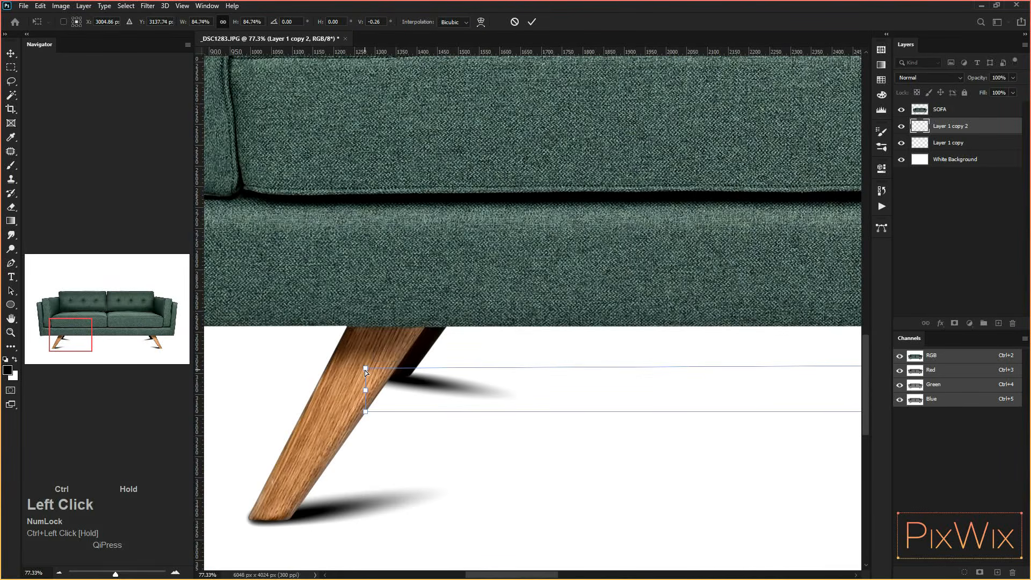
pyautogui.scroll(-5, 365, 369)
pyautogui.scroll(4, 659, 389)
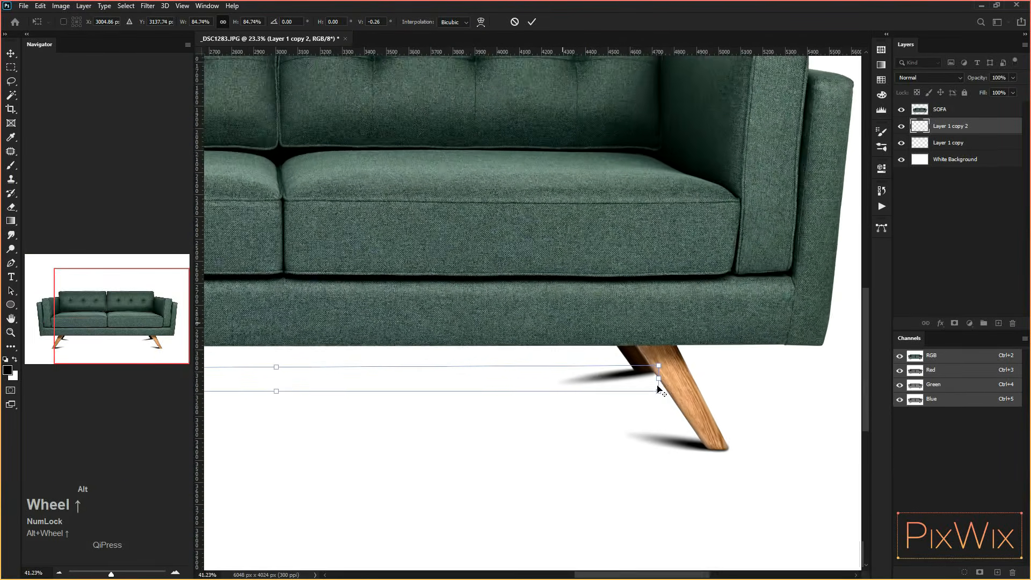
pyautogui.scroll(-4, 660, 389)
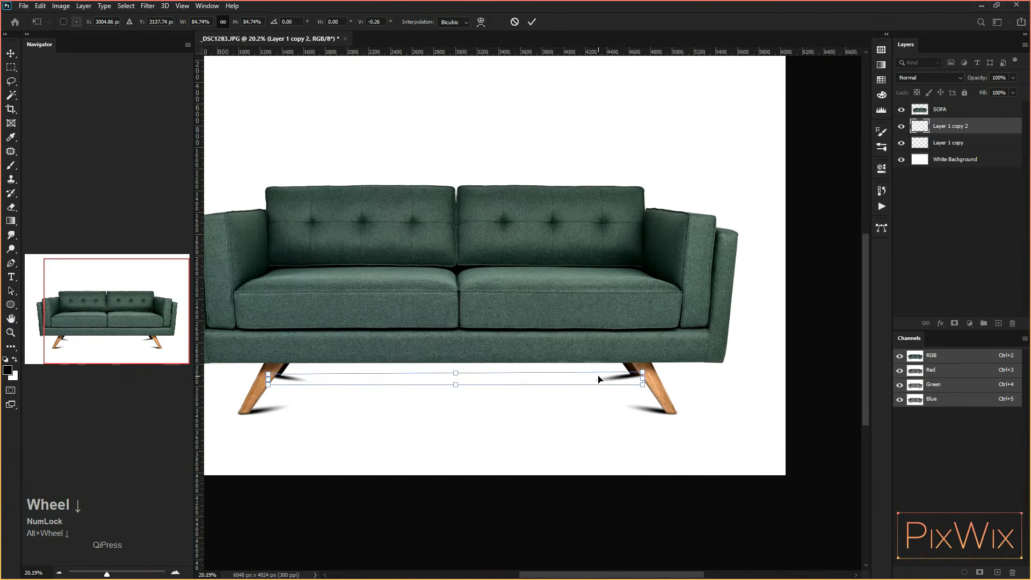
pyautogui.press('Return')
pyautogui.keyDown('alt'); pyautogui.click(923, 164); pyautogui.keyUp('alt')
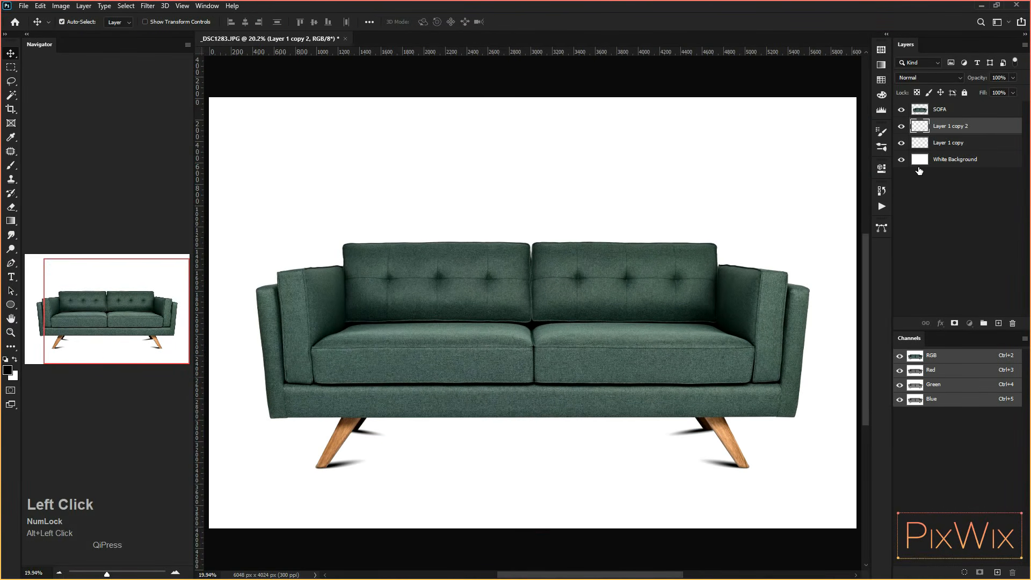
# Merge the Layer 1 copy 2 and Layer 1 copy shadow layers and set the merged layer's opacity to 40%.
pyautogui.click(969, 129)
pyautogui.keyDown('ctrl'); pyautogui.click(978, 146); pyautogui.keyUp('ctrl')
pyautogui.rightClick(978, 145)
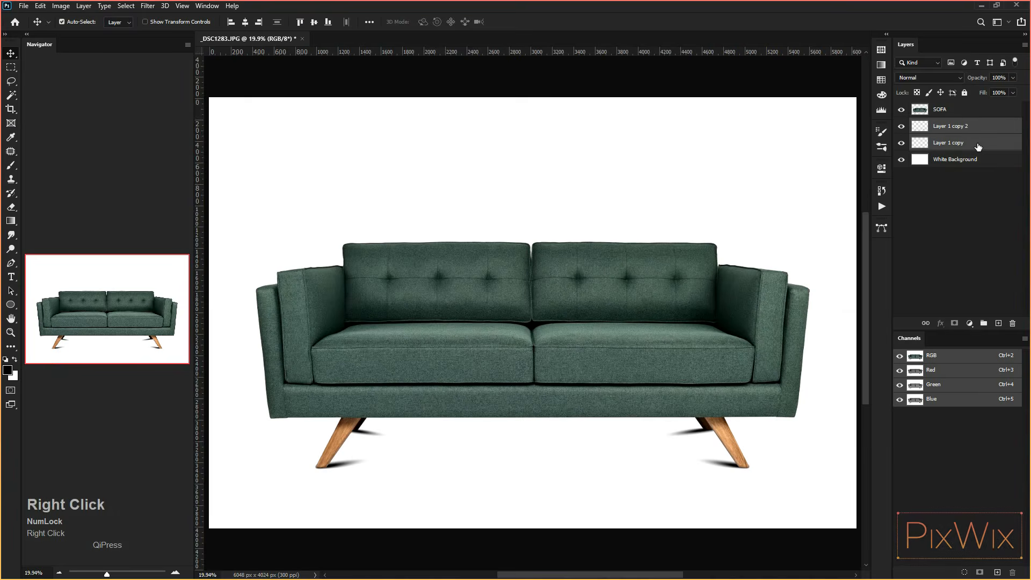
pyautogui.click(886, 443)
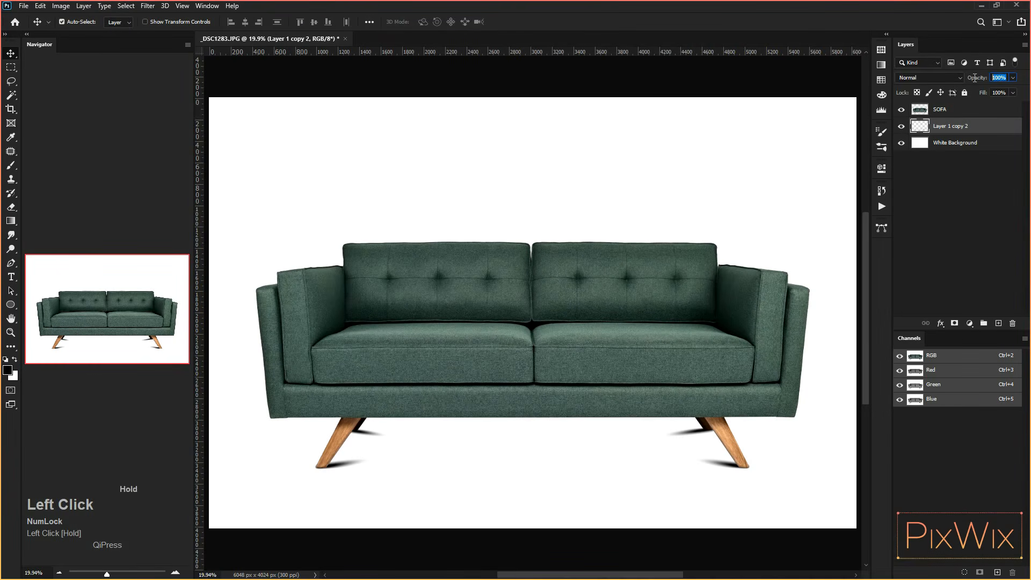
pyautogui.write('40')
pyautogui.press('Return')
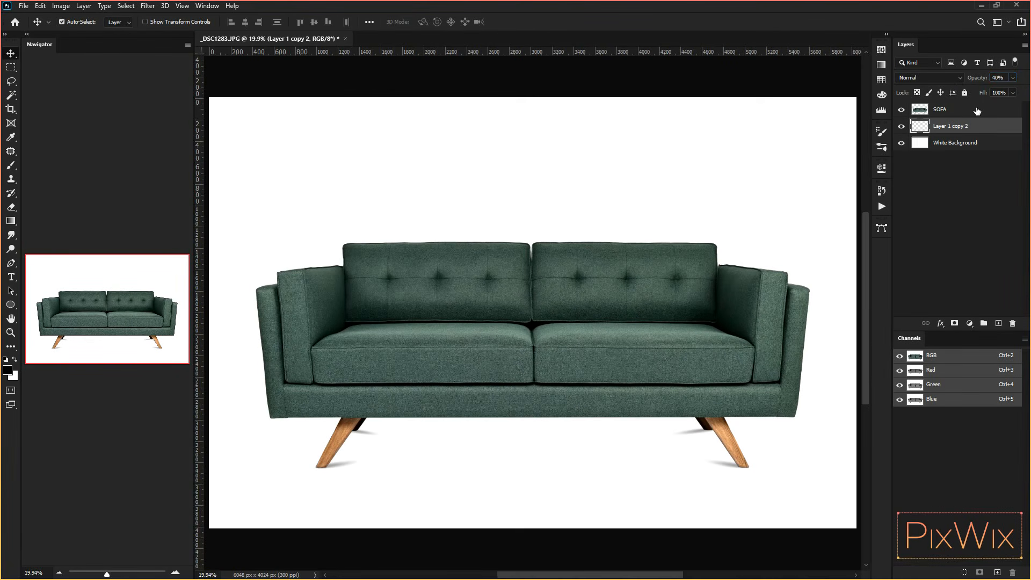
# Add a new layer and trace a closed path between the four leg bases with the Pen tool, converting it to a selection.
pyautogui.click(999, 326)
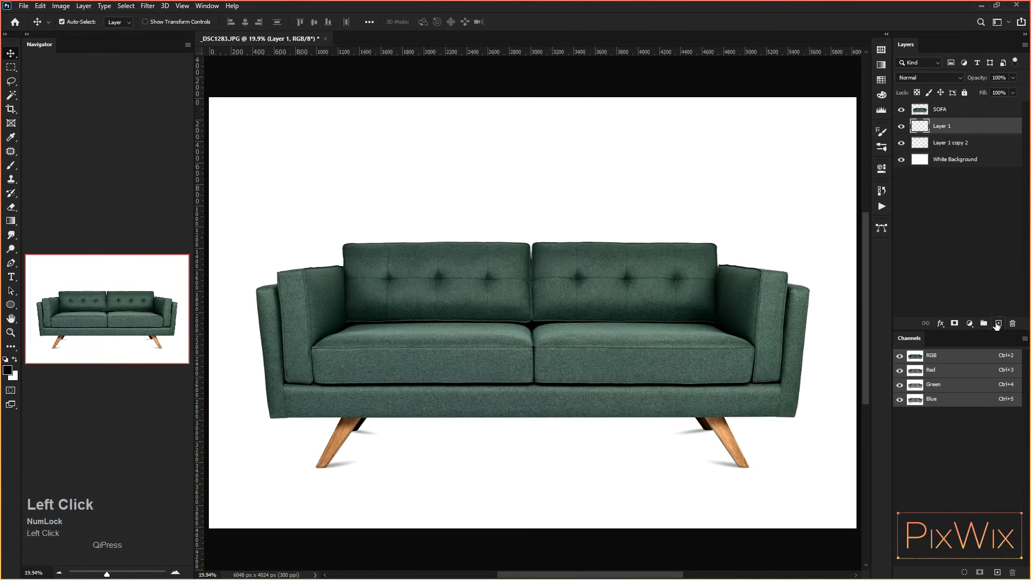
pyautogui.press('p')
pyautogui.click(335, 465)
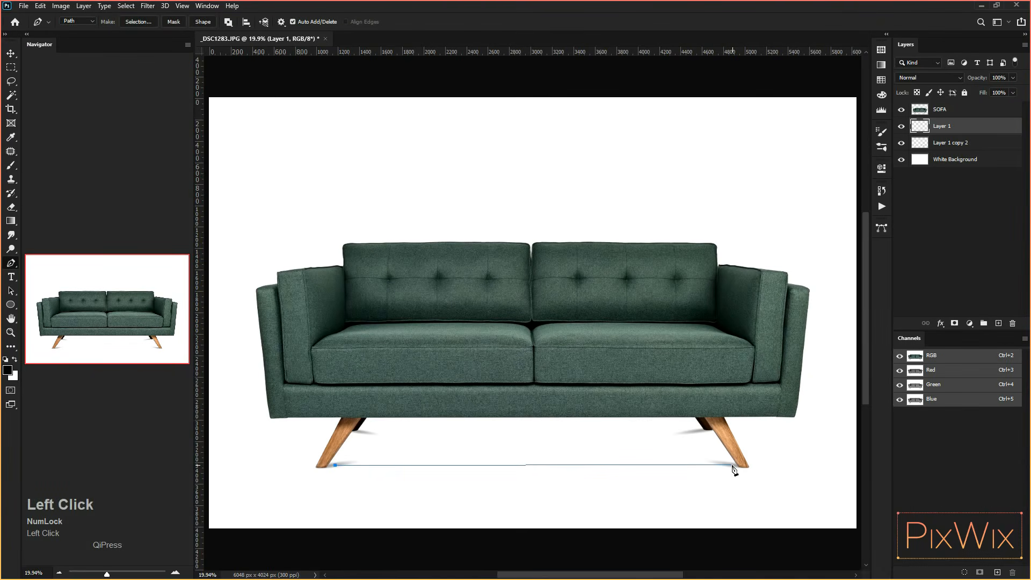
pyautogui.click(360, 431)
pyautogui.click(335, 466)
pyautogui.hotkey('ctrl', 'Return')
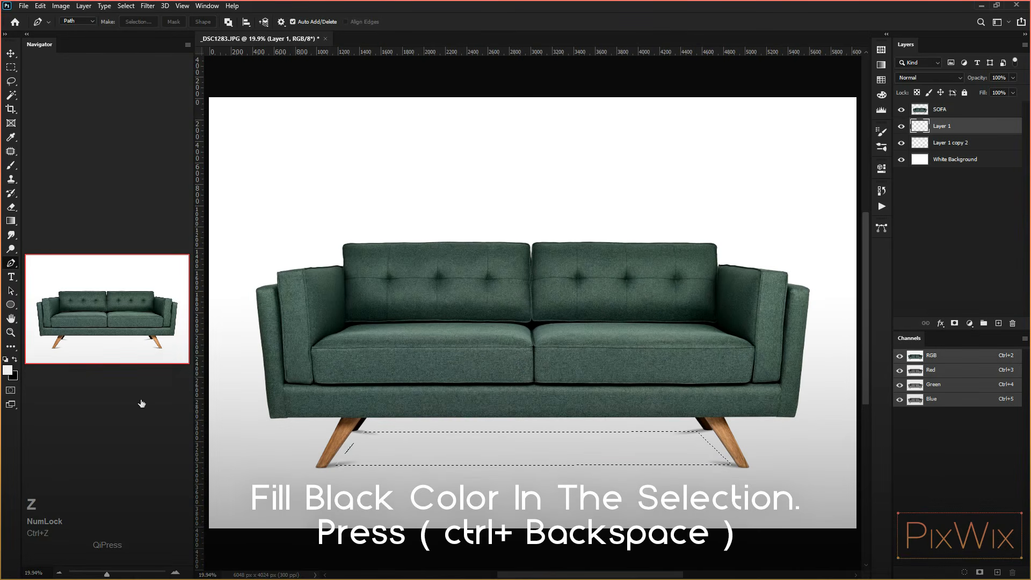
# Feather the selection between the legs, fill it with black on Layer 1, and deselect.
pyautogui.click(16, 358)
pyautogui.hotkey('shift', 'F6')
pyautogui.press('Return')
pyautogui.hotkey('ctrl', 'BackSpace')
pyautogui.hotkey('ctrl', 'd')
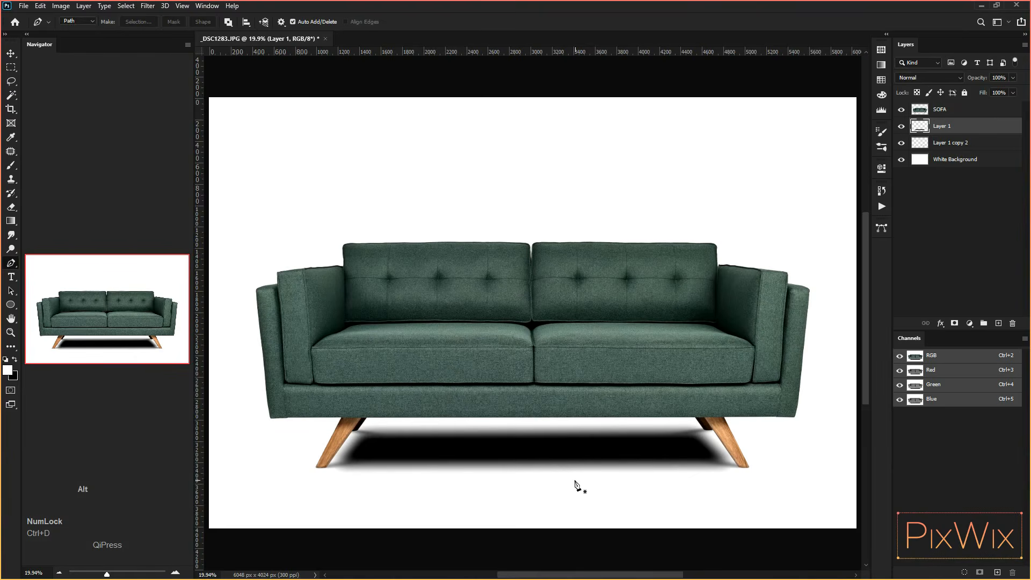
# Set the opacity of the blurred floor shadow on Layer 1 to 30%.
pyautogui.scroll(-1, 576, 485)
pyautogui.click(1005, 78)
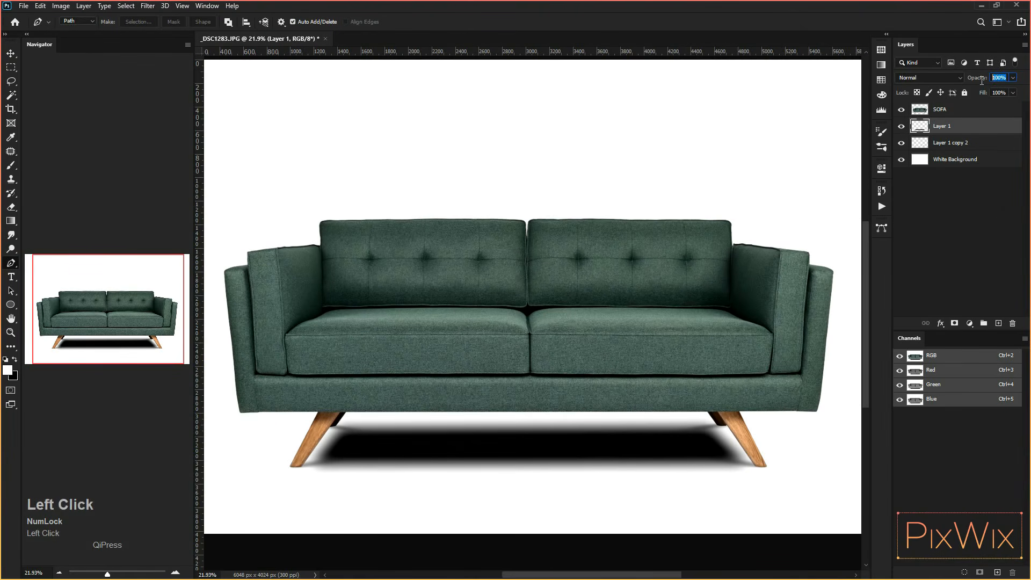
pyautogui.write('30')
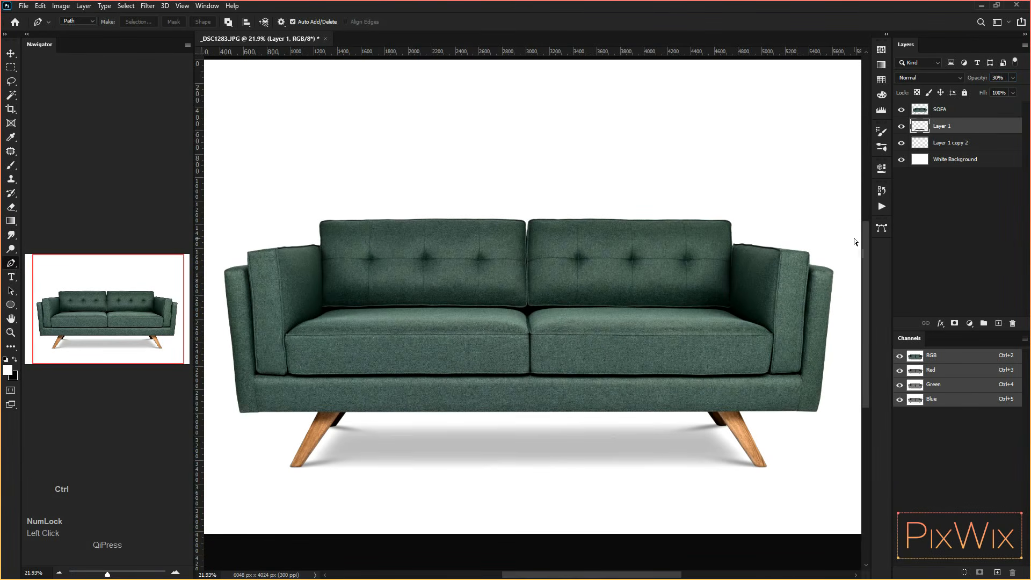
# Duplicate the Layer 1 floor shadow and set the duplicate's opacity to 80%.
pyautogui.moveTo(969, 147); pyautogui.dragTo(998, 323)
pyautogui.press('v')
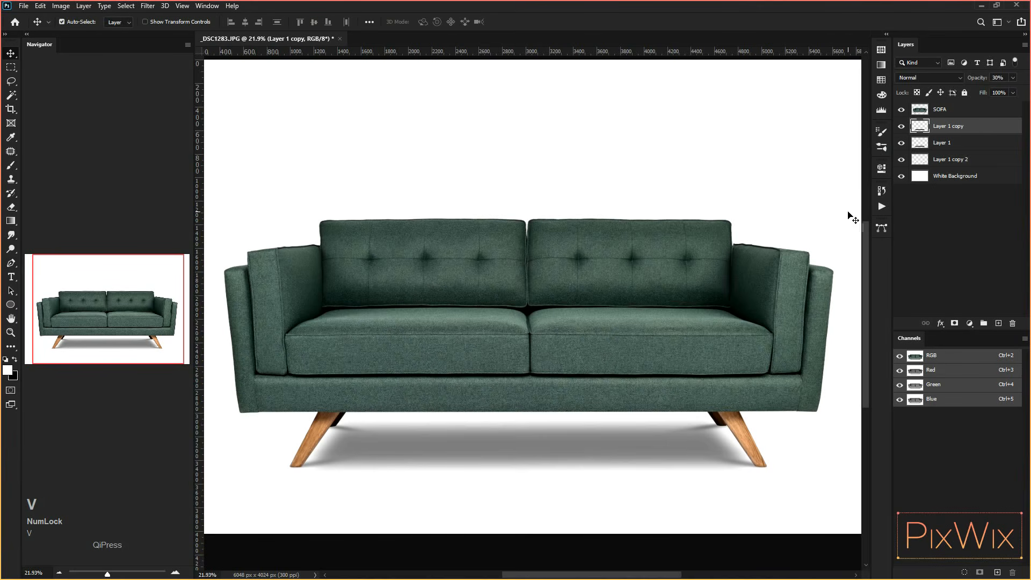
pyautogui.click(997, 77)
pyautogui.write('80')
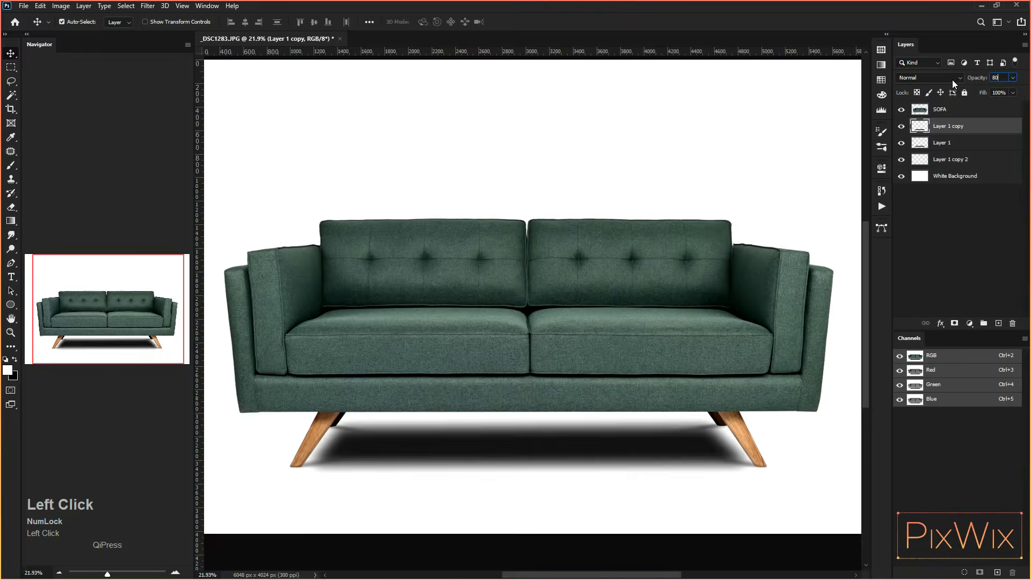
pyautogui.press('Return')
# Scale the duplicated floor shadow to about 90.99% from its center and nudge it upward slightly.
pyautogui.hotkey('ctrl', 't')
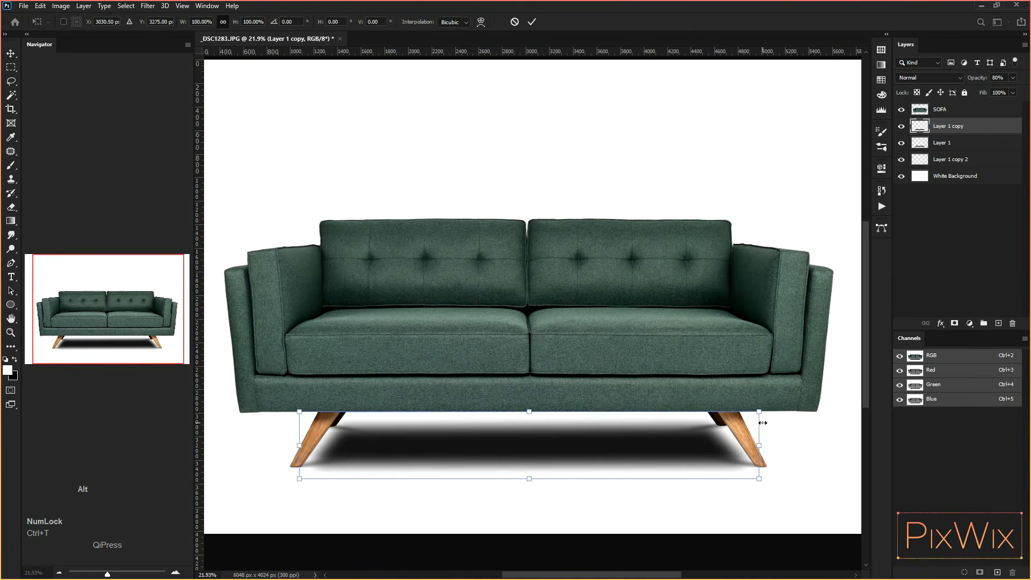
pyautogui.moveTo(762, 421); pyautogui.dragTo(739, 415)
pyautogui.press('Up')
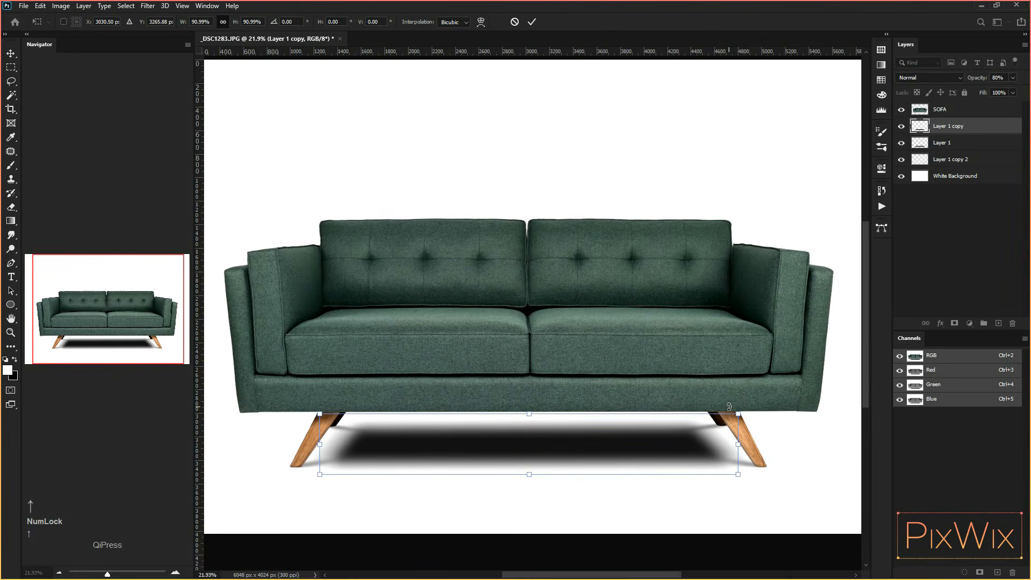
pyautogui.press('Return')
# Lower the opacity of the scaled floor shadow on Layer 1 copy to 70%.
pyautogui.scroll(-2, 625, 318)
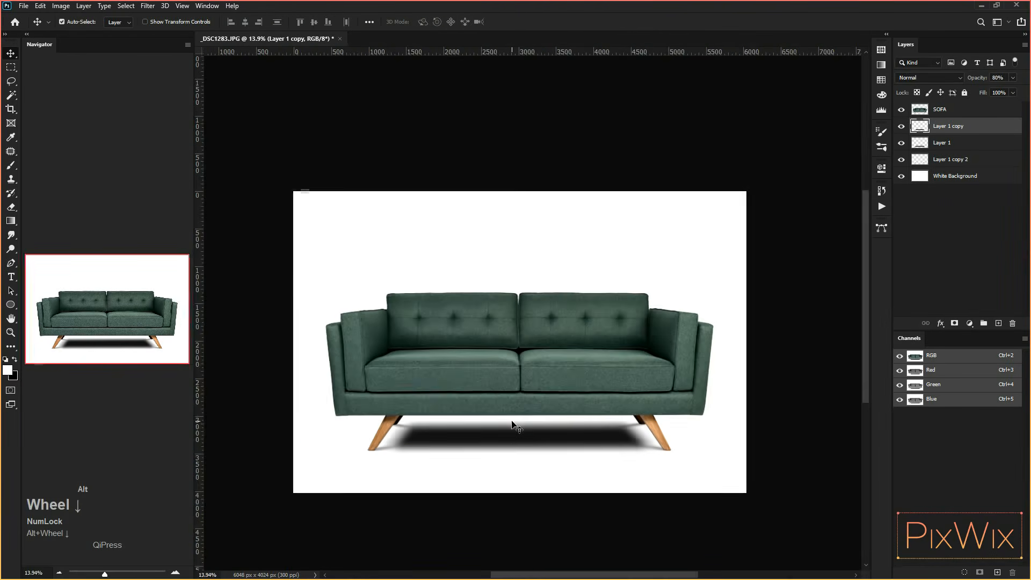
pyautogui.scroll(1, 625, 318)
pyautogui.click(980, 77)
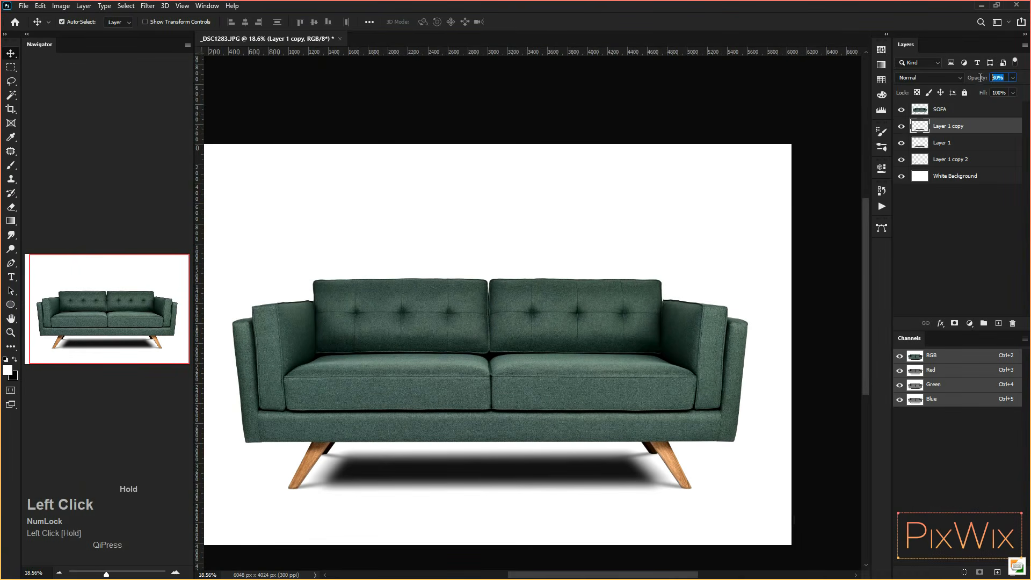
pyautogui.write('70')
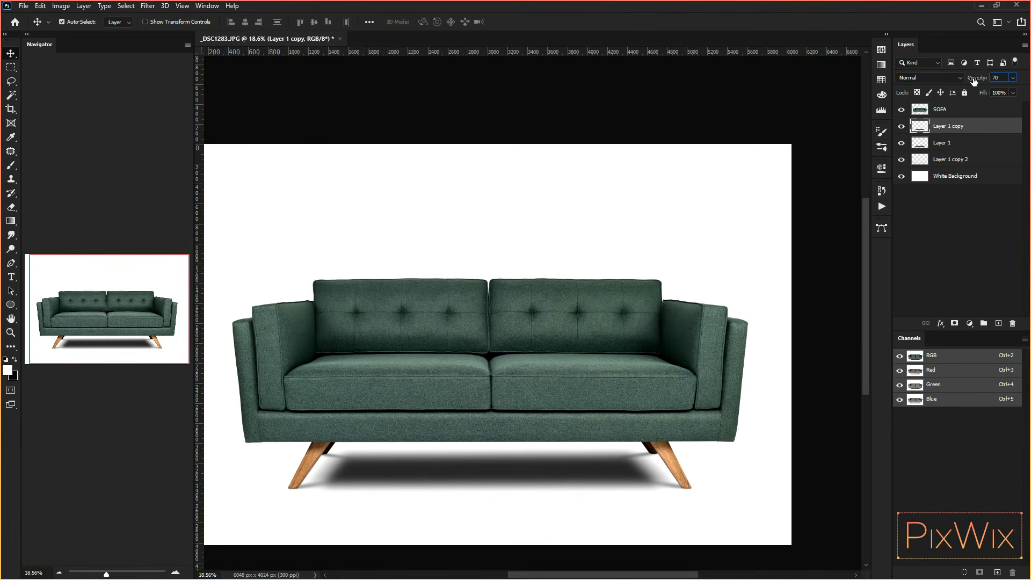
pyautogui.keyDown('alt'); pyautogui.click(917, 177); pyautogui.keyUp('alt')
# Add a black drop shadow to the SOFA layer with 100% opacity, 90° angle, 4 px distance and 8 px size, and separate it into its own layer.
pyautogui.click(985, 110)
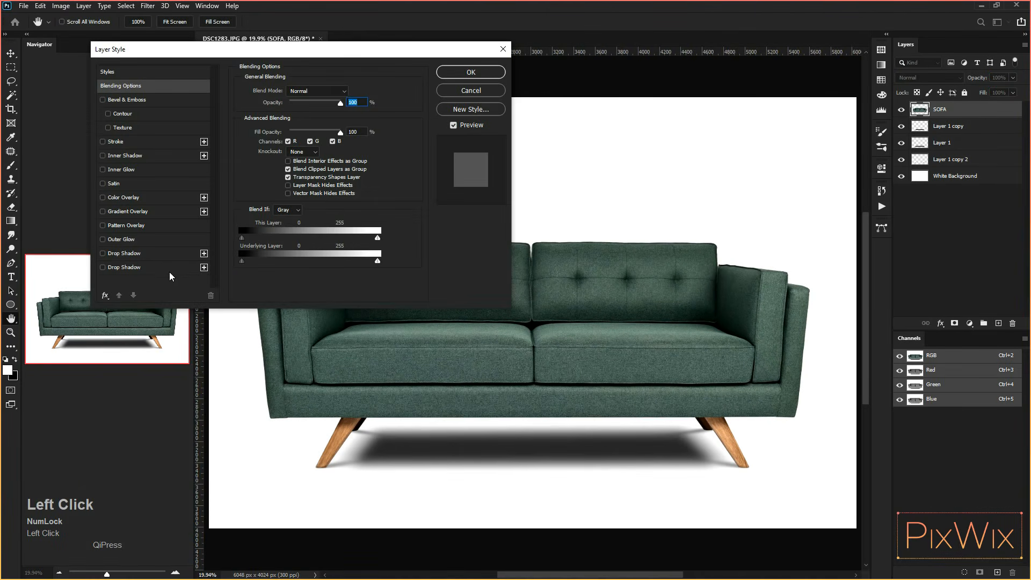
pyautogui.click(168, 271)
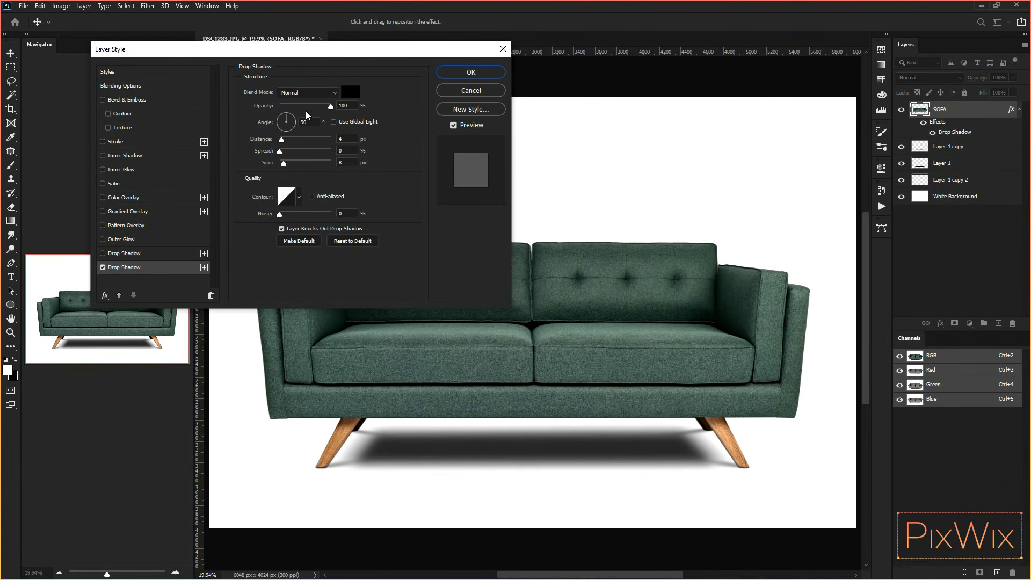
pyautogui.click(471, 72)
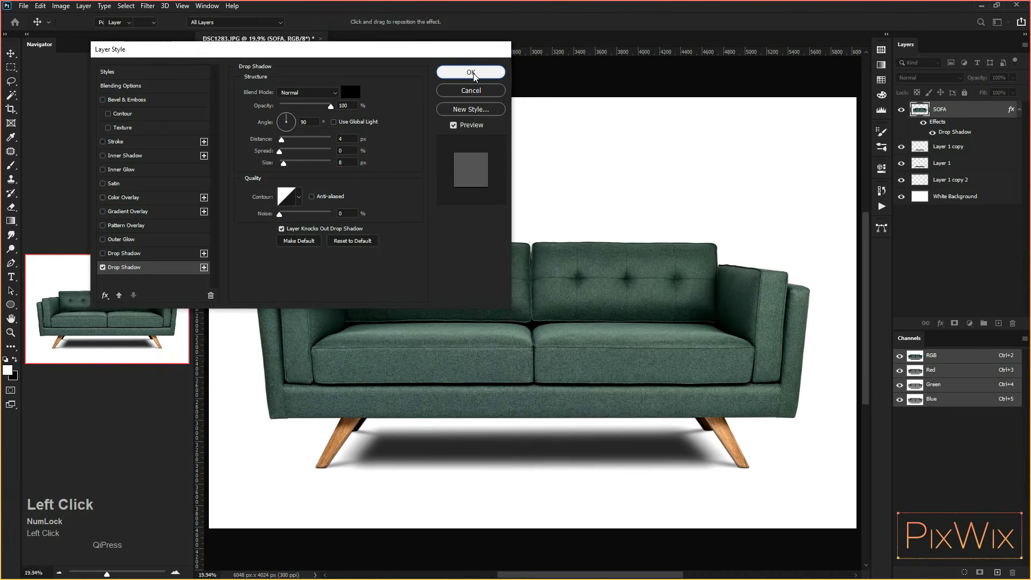
pyautogui.rightClick(1002, 137)
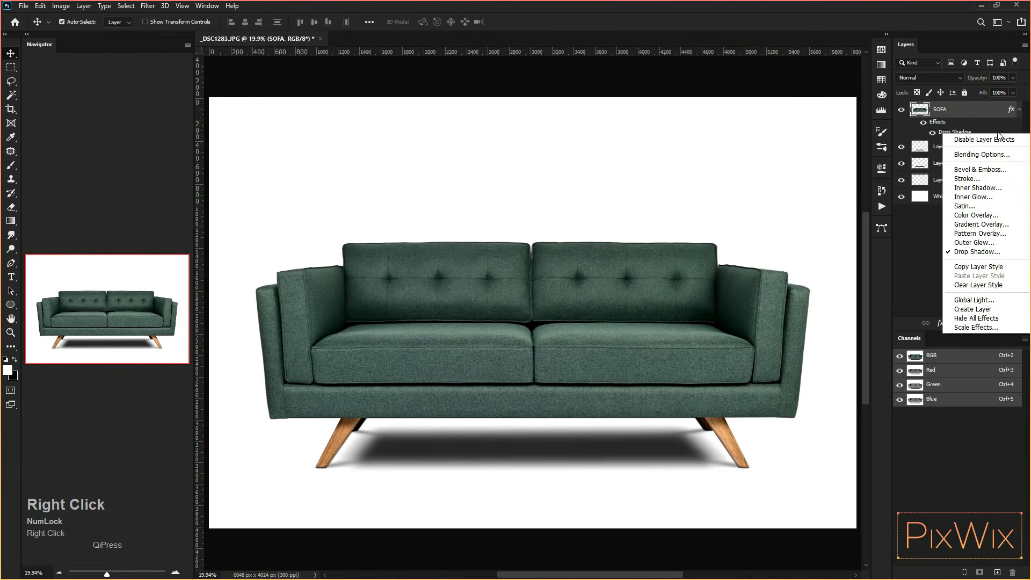
pyautogui.click(981, 310)
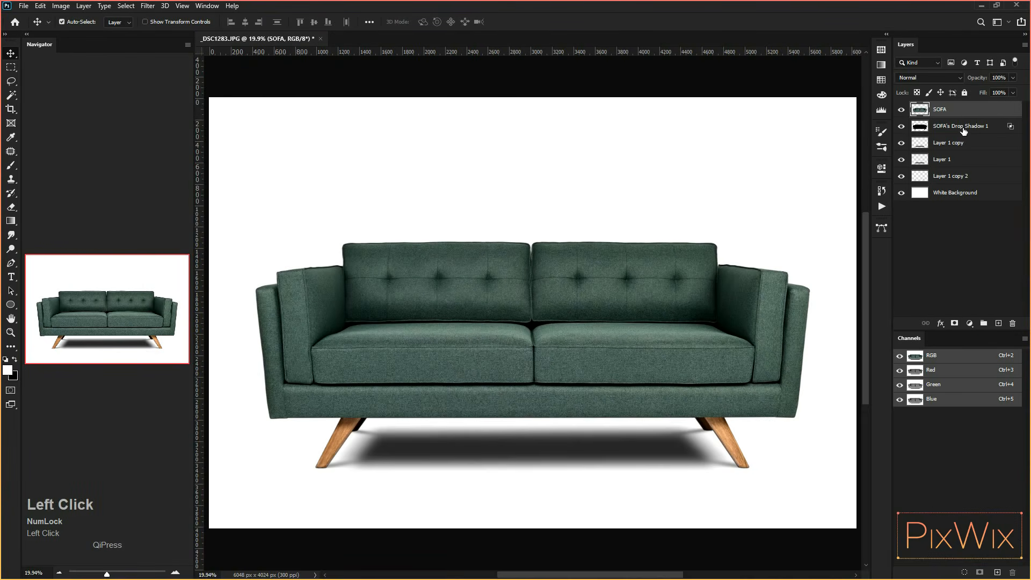
# Add a layer mask to the SOFA's Drop Shadow 1 layer and invert it to black.
pyautogui.click(964, 131)
pyautogui.click(955, 323)
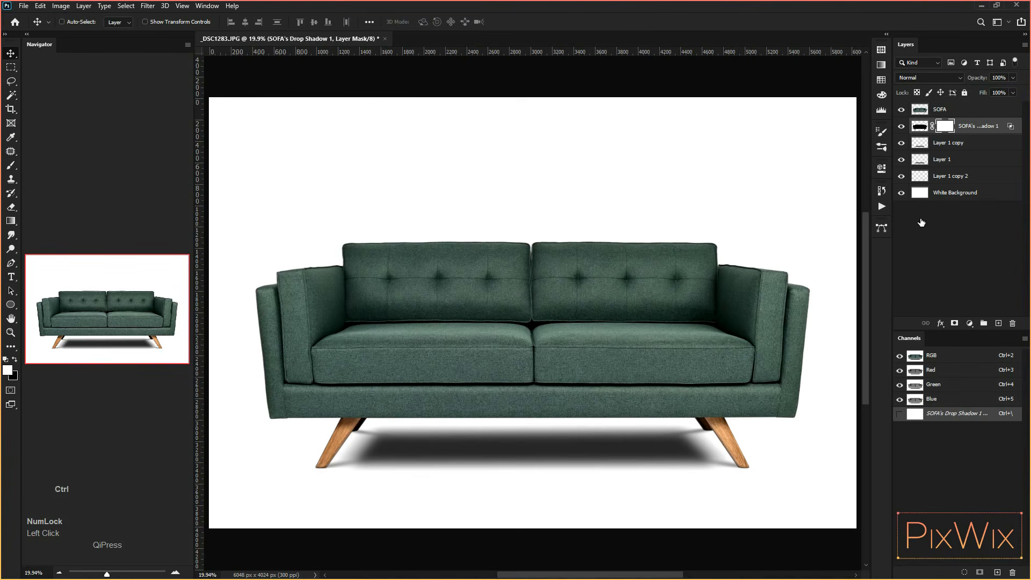
pyautogui.hotkey('ctrl', 'i')
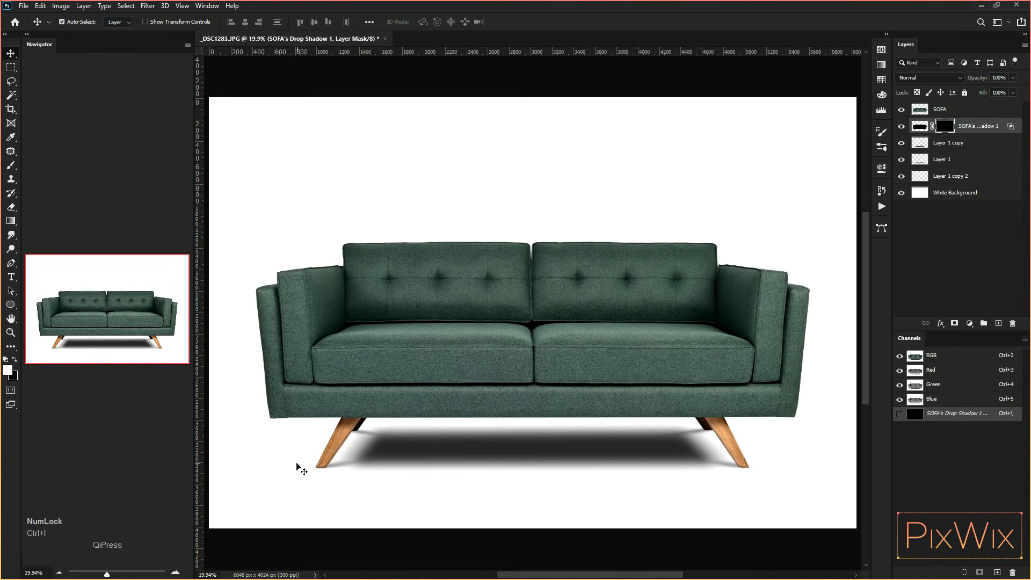
# Paint white on the drop shadow mask with a small soft brush beneath the left front and left rear legs.
pyautogui.hotkey('ctrl', 'space')
pyautogui.moveTo(300, 438); pyautogui.dragTo(375, 268)
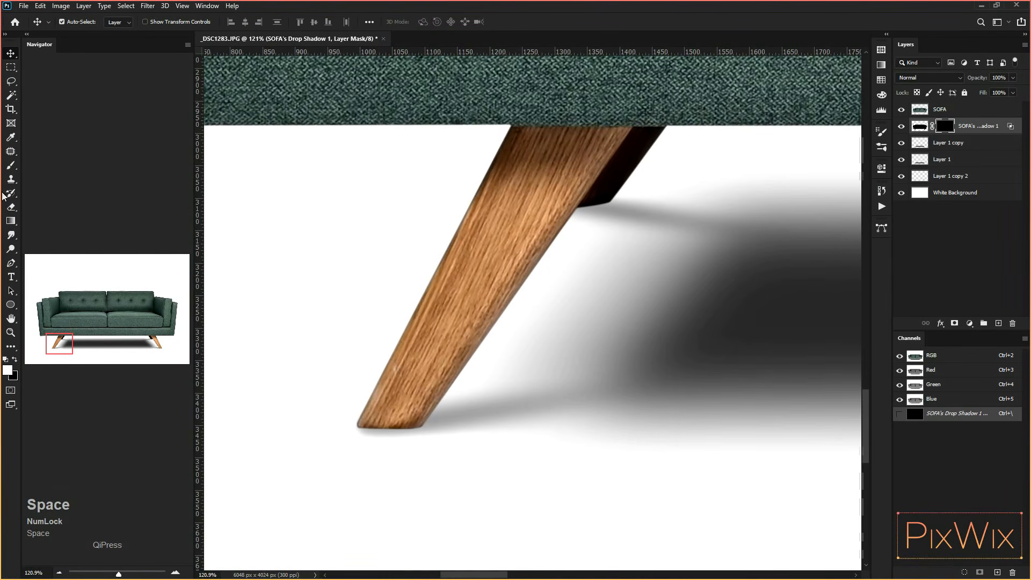
pyautogui.click(11, 166)
pyautogui.keyDown('alt'); pyautogui.rightClick(479, 317); pyautogui.keyUp('alt')
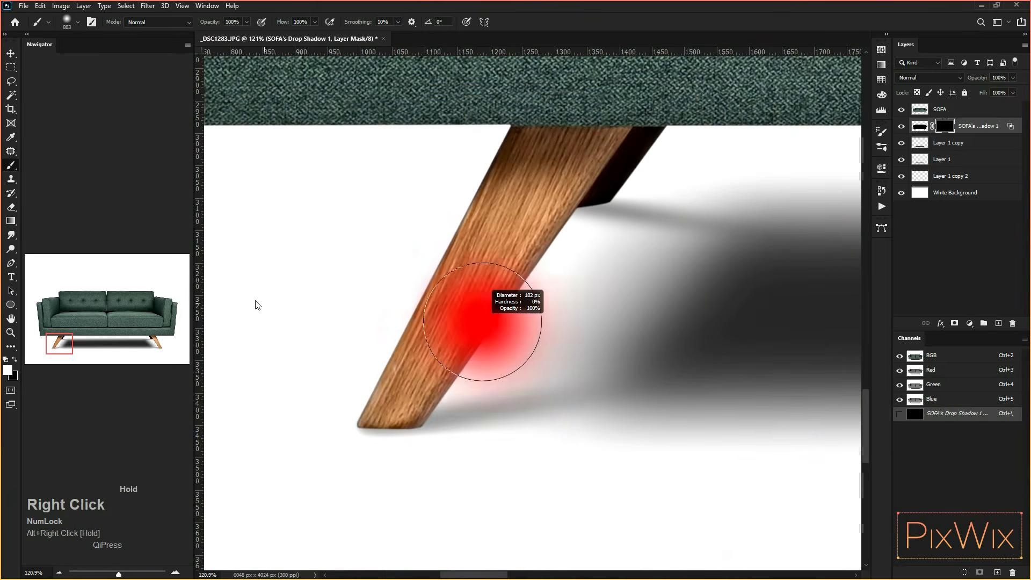
pyautogui.keyDown('alt'); pyautogui.rightClick(451, 421); pyautogui.keyUp('alt')
pyautogui.moveTo(368, 437); pyautogui.dragTo(413, 437)
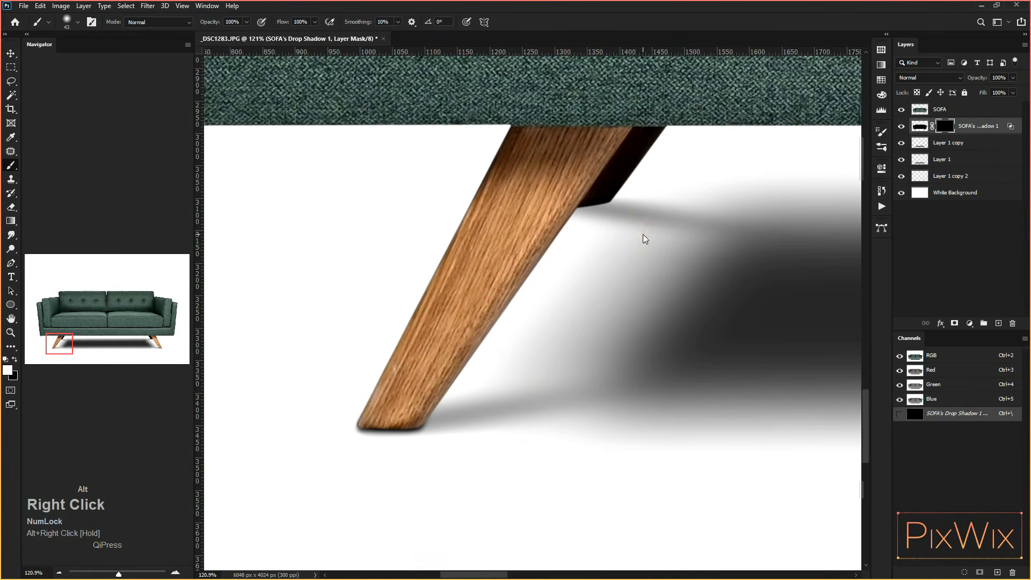
pyautogui.moveTo(607, 207); pyautogui.dragTo(583, 212)
# Paint white on the drop shadow mask beneath the right rear and right front legs.
pyautogui.press('space')
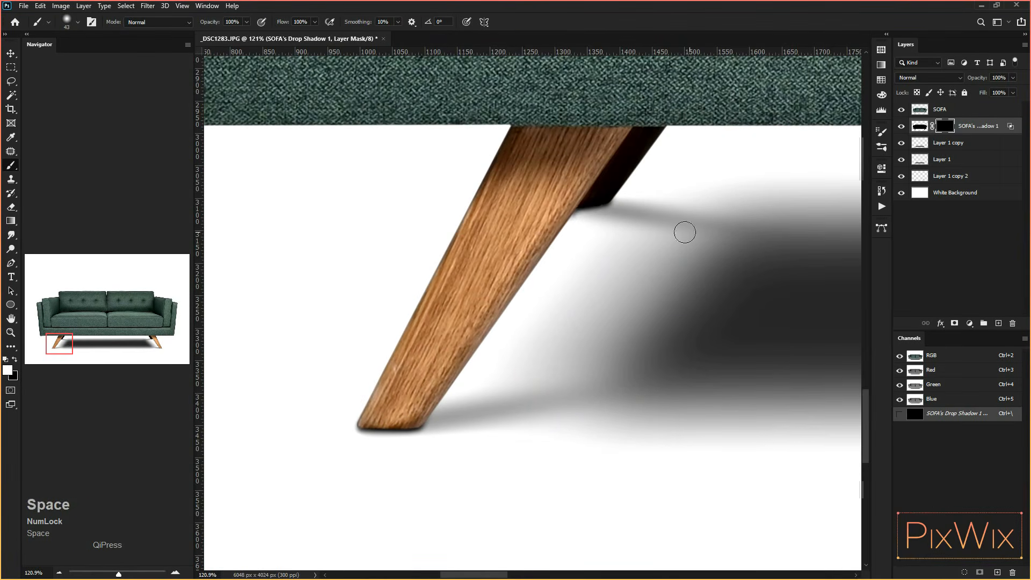
pyautogui.moveTo(768, 236); pyautogui.dragTo(341, 246)
pyautogui.moveTo(816, 256)
pyautogui.mouseDown()
pyautogui.moveTo(225, 261)
pyautogui.moveTo(327, 265)
pyautogui.mouseUp()
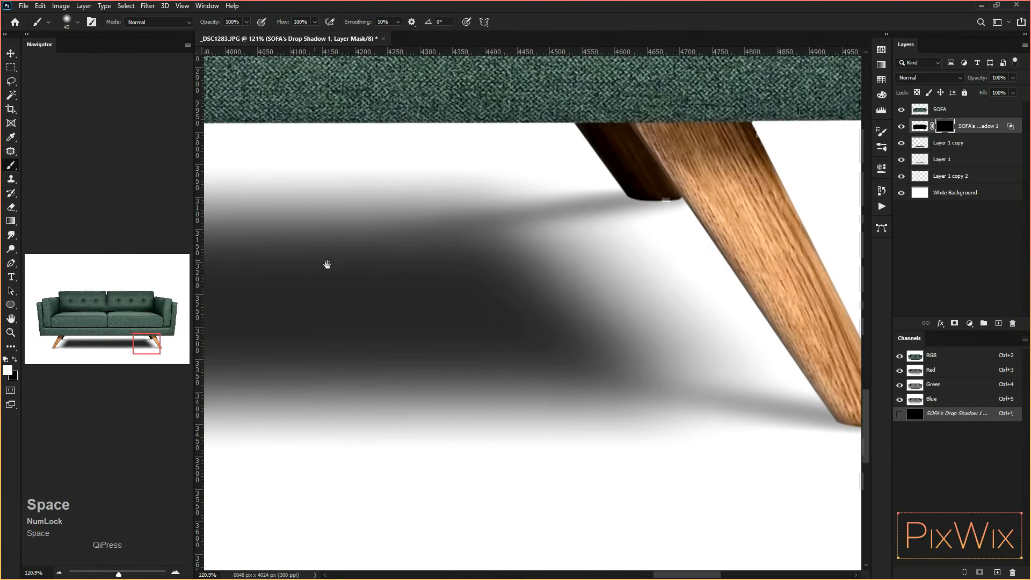
pyautogui.moveTo(574, 200); pyautogui.dragTo(623, 206)
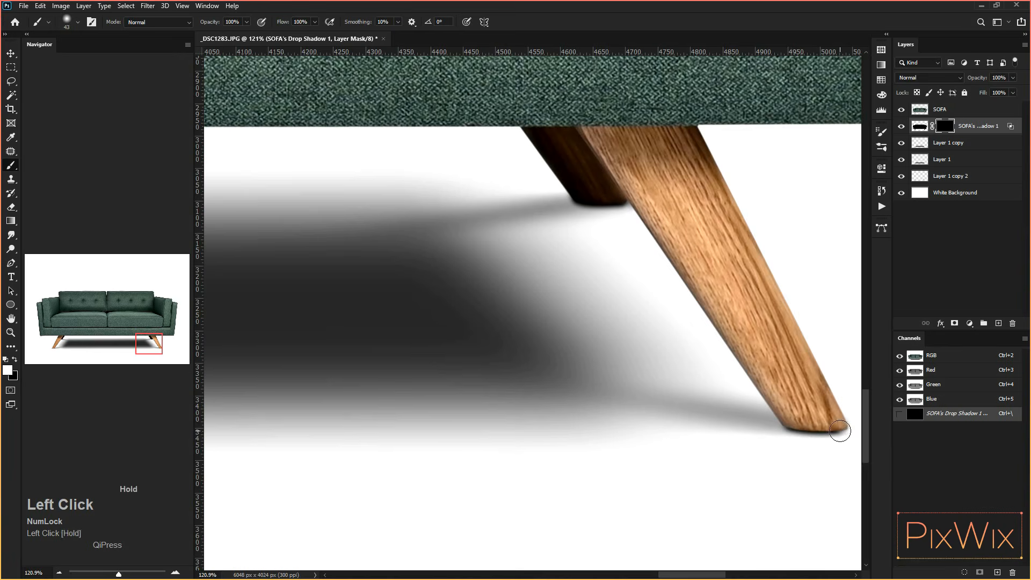
pyautogui.keyDown('alt'); pyautogui.scroll(-3, 818, 408); pyautogui.keyUp('alt')
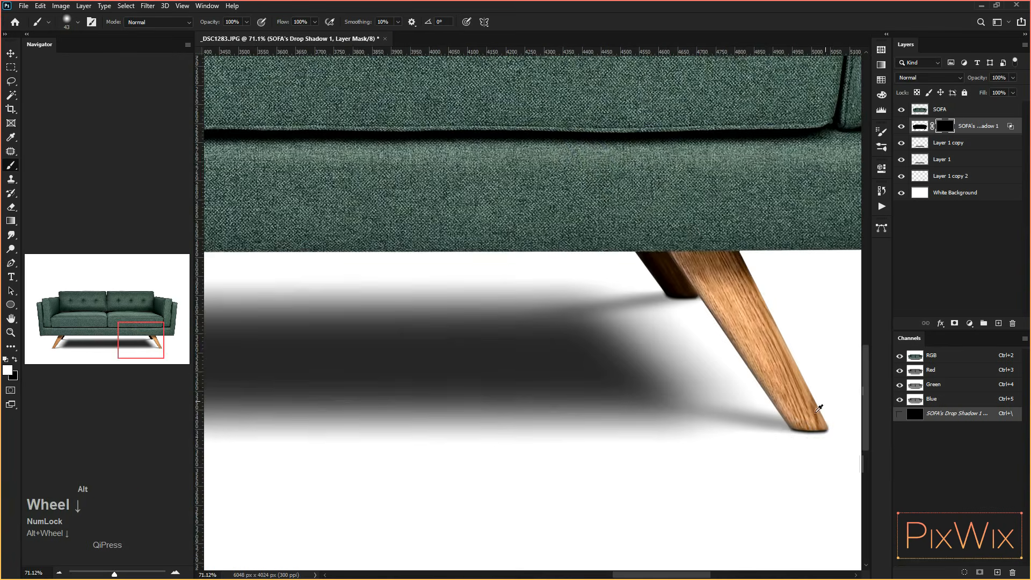
# Set the opacity of the masked SOFA's Drop Shadow 1 layer to 60%.
pyautogui.keyDown('alt'); pyautogui.click(923, 195); pyautogui.keyUp('alt')
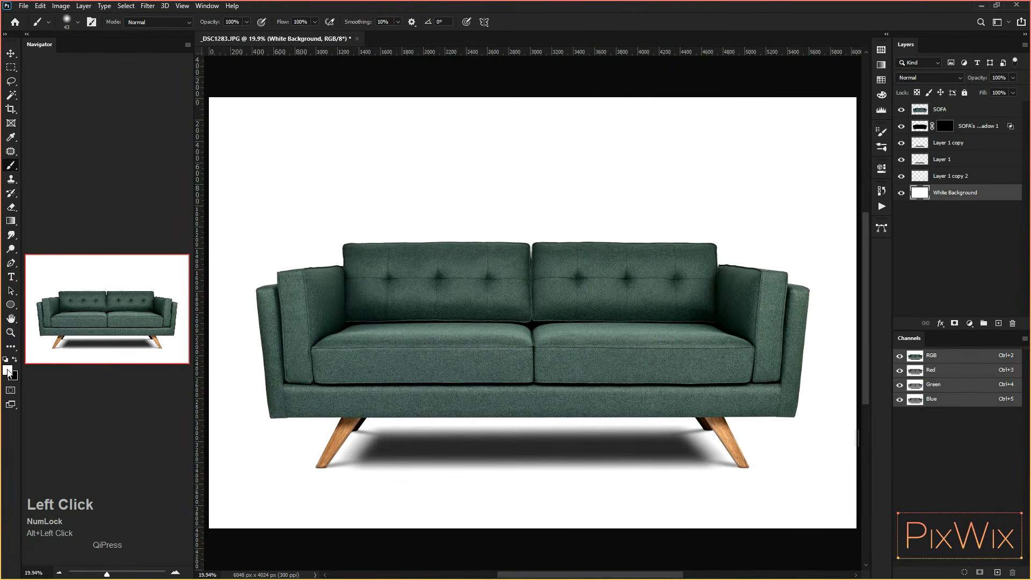
pyautogui.click(984, 127)
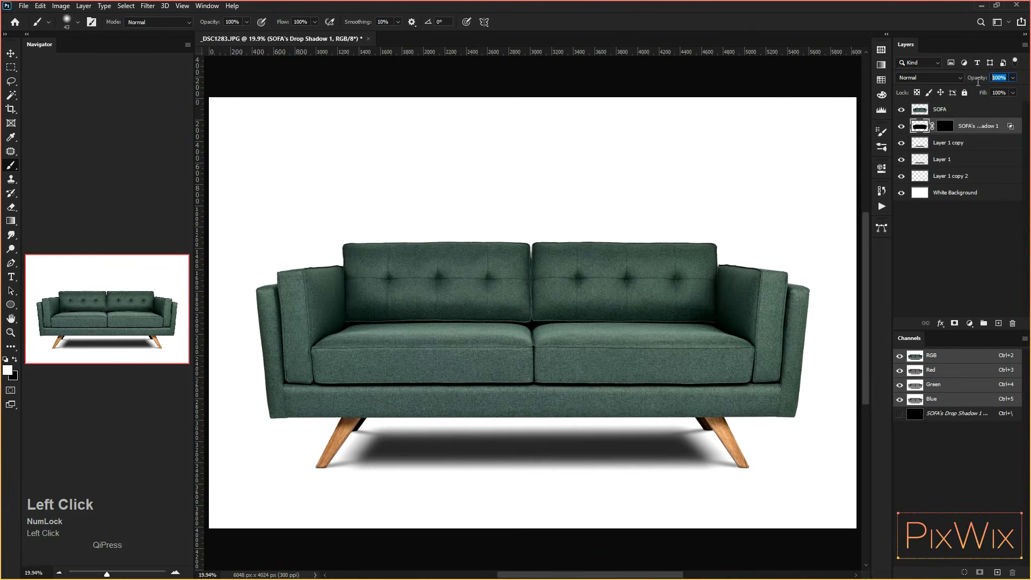
pyautogui.write('60')
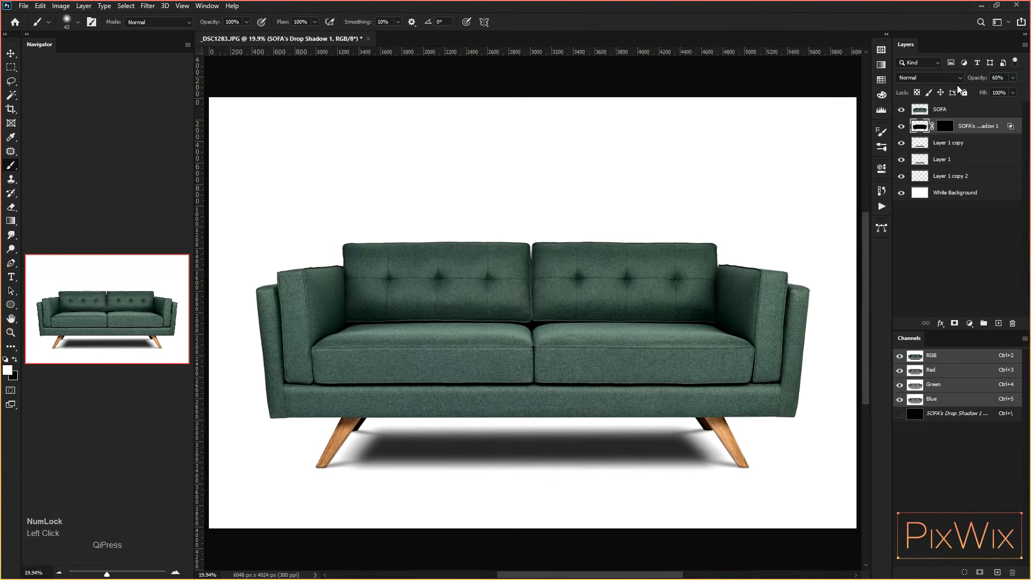
pyautogui.click(918, 195)
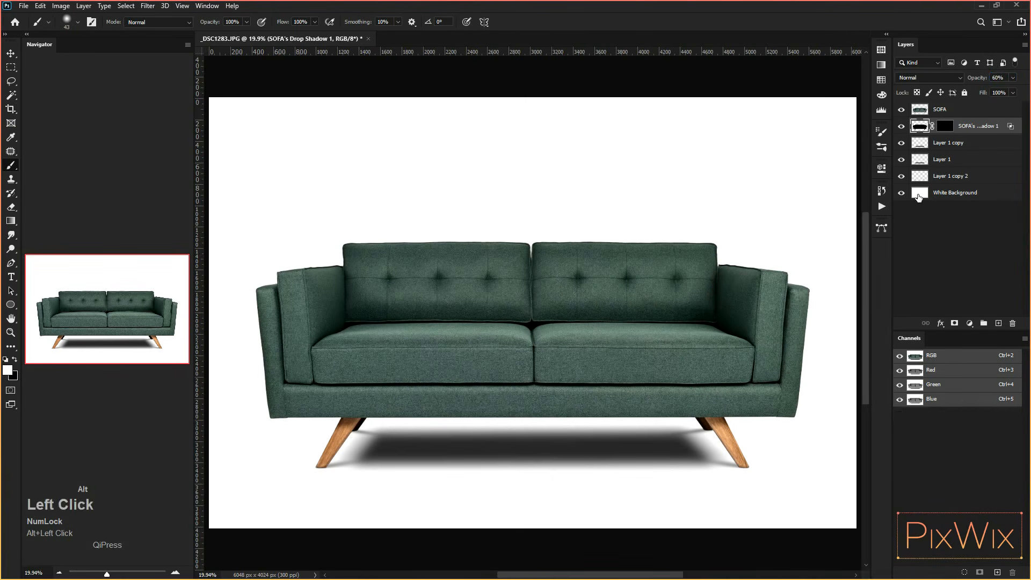